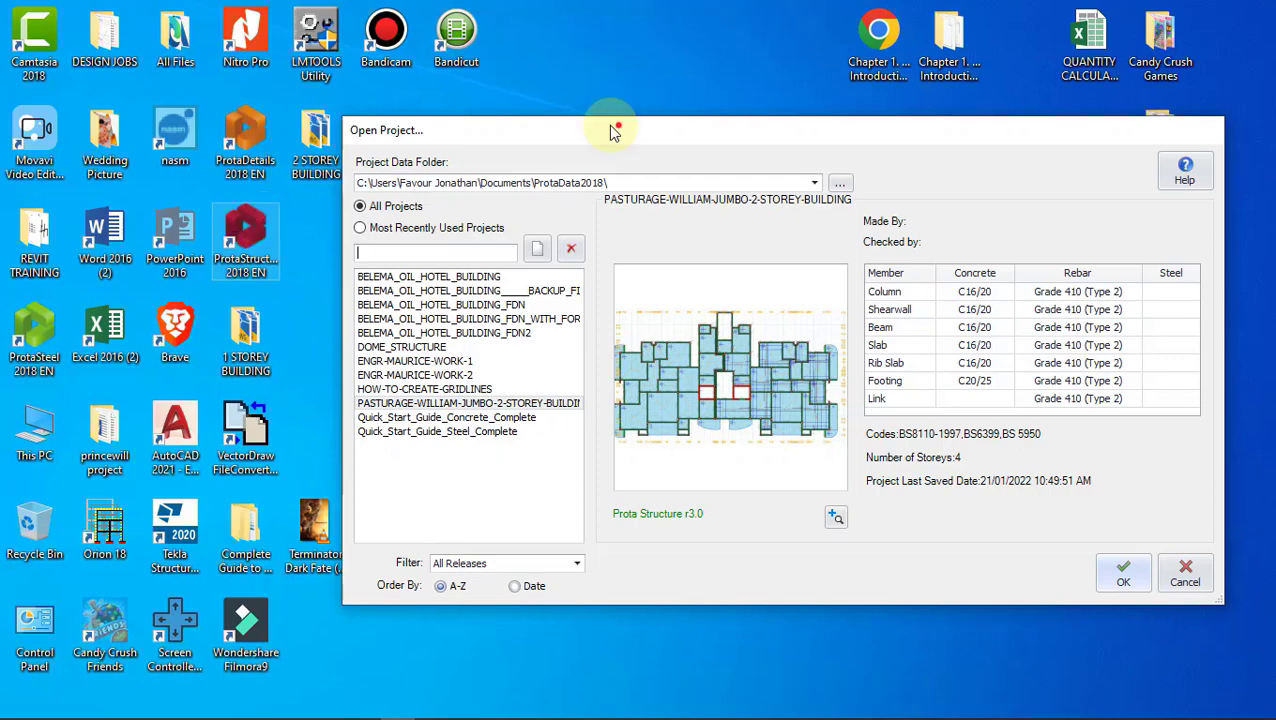
# - Shift the Open Project dialog left and start a new project with New_Project
pyautogui.moveTo(614, 131); pyautogui.dragTo(576, 122)
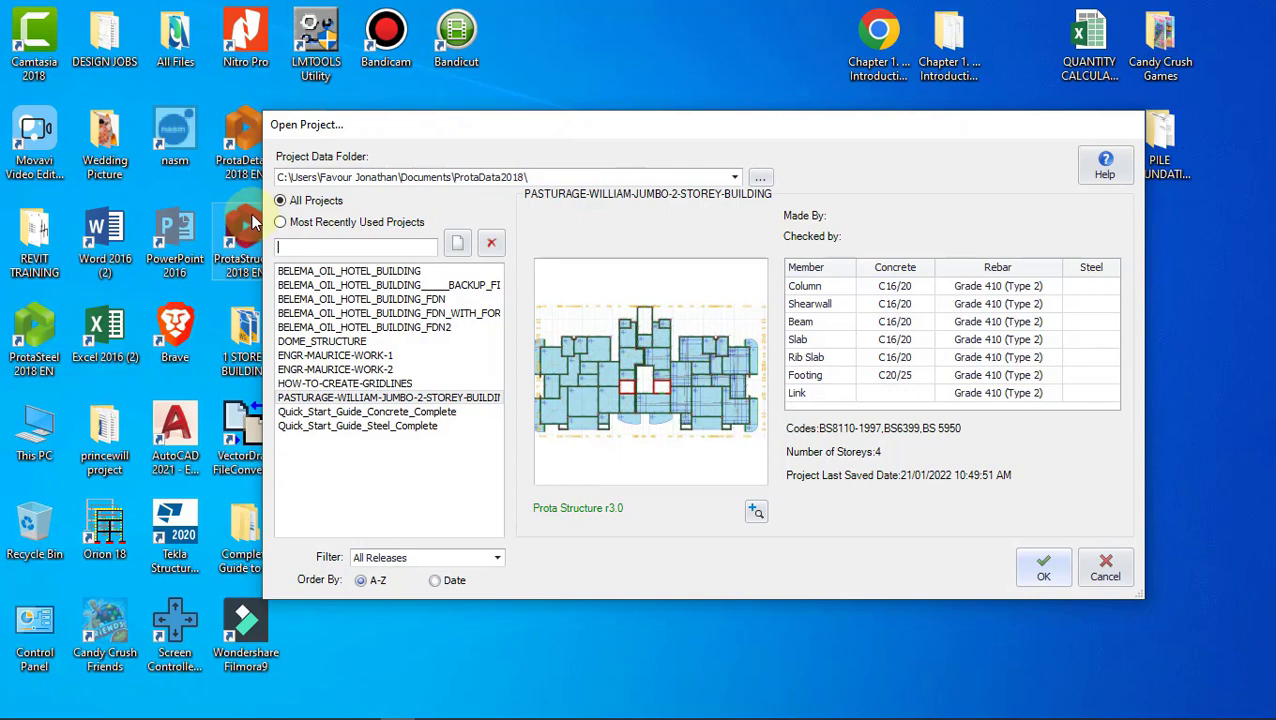
pyautogui.click(590, 161)
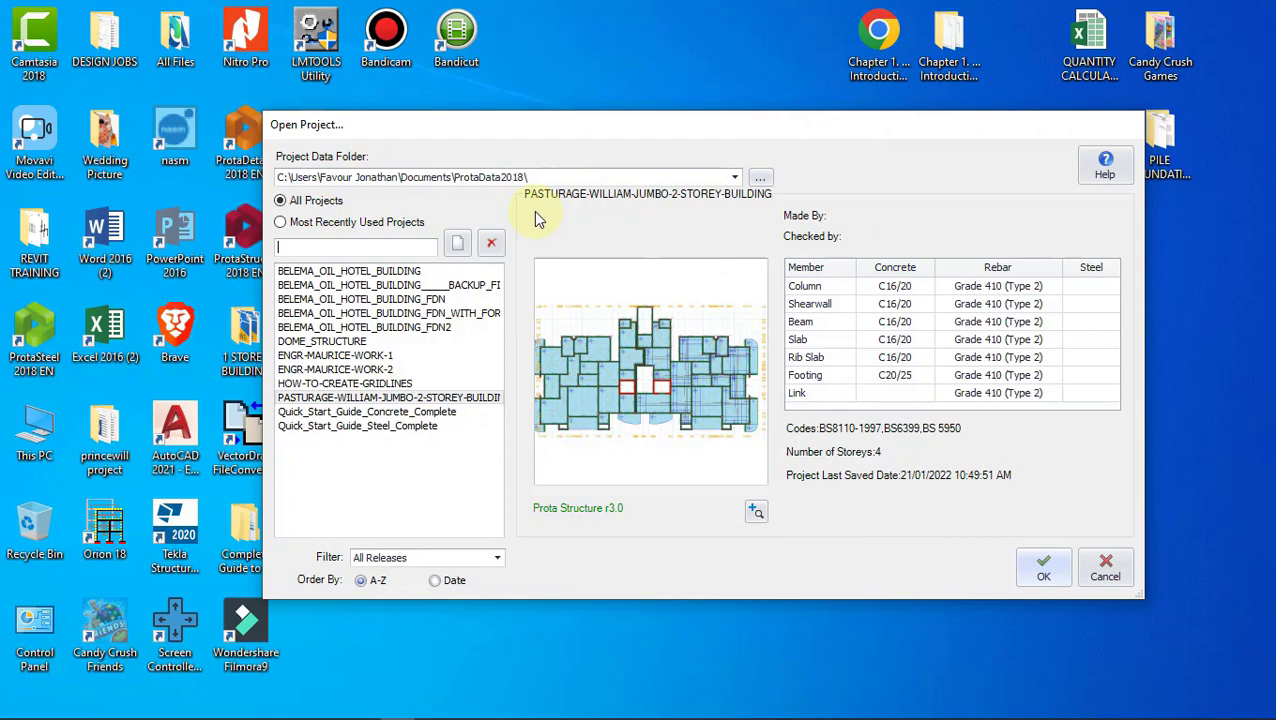
pyautogui.click(457, 246)
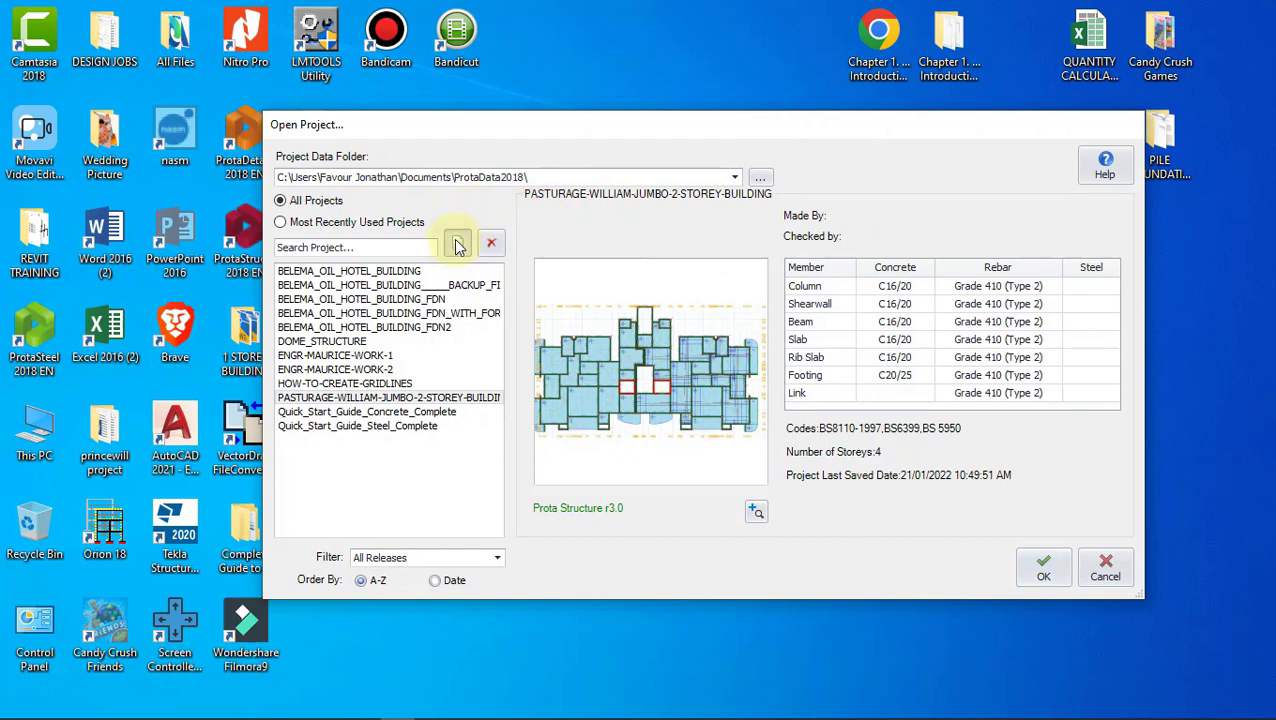
pyautogui.click(457, 246)
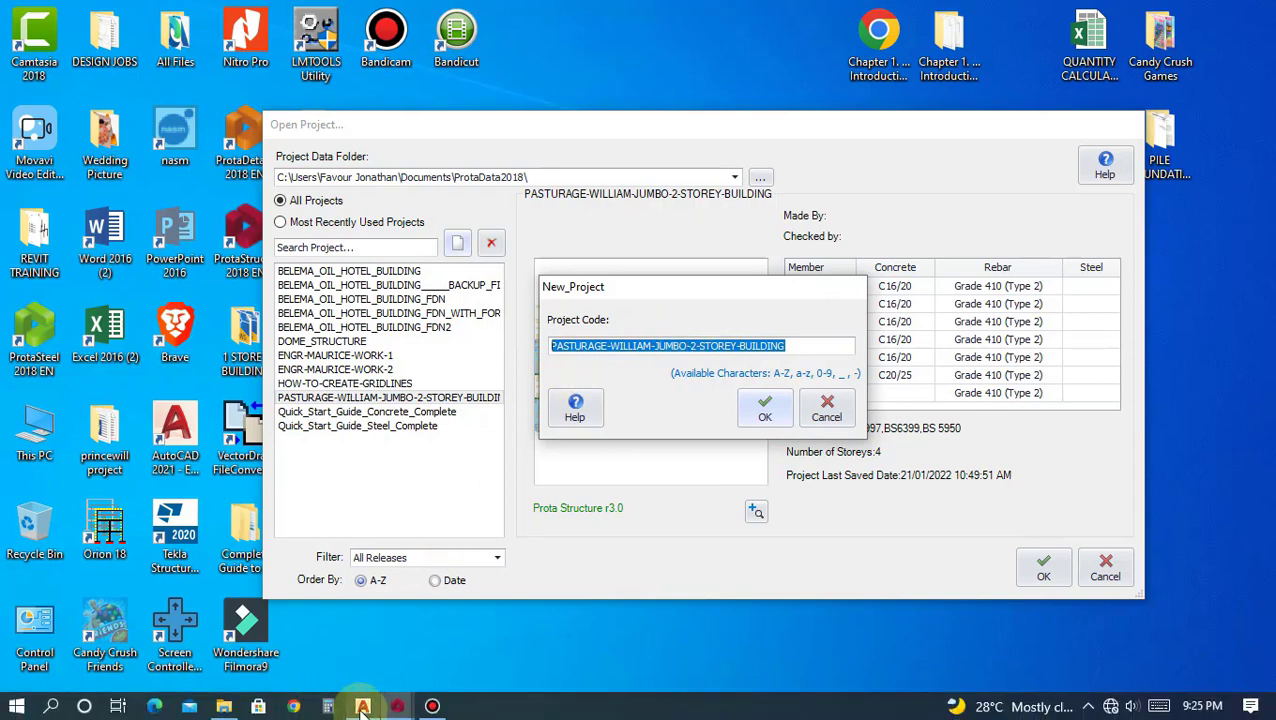
# - Glance at the AutoCAD drawing, then minimize AutoCAD
pyautogui.click(365, 700)
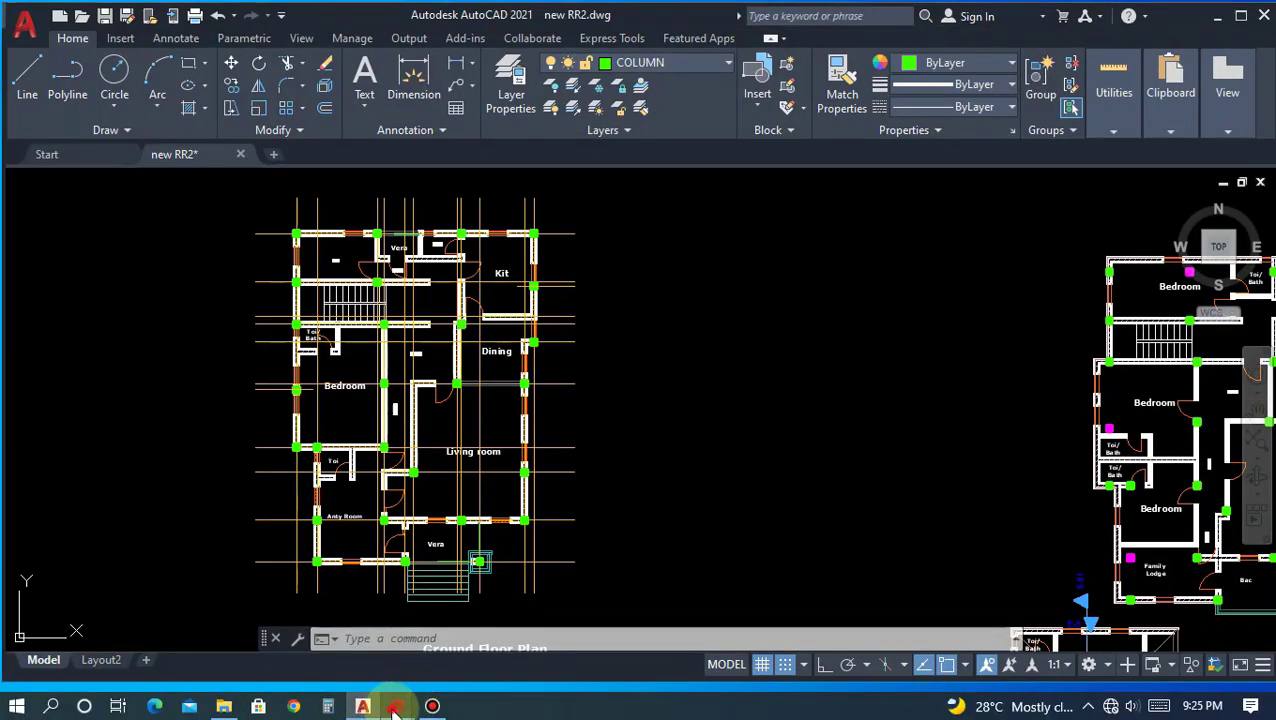
pyautogui.moveTo(397, 704)
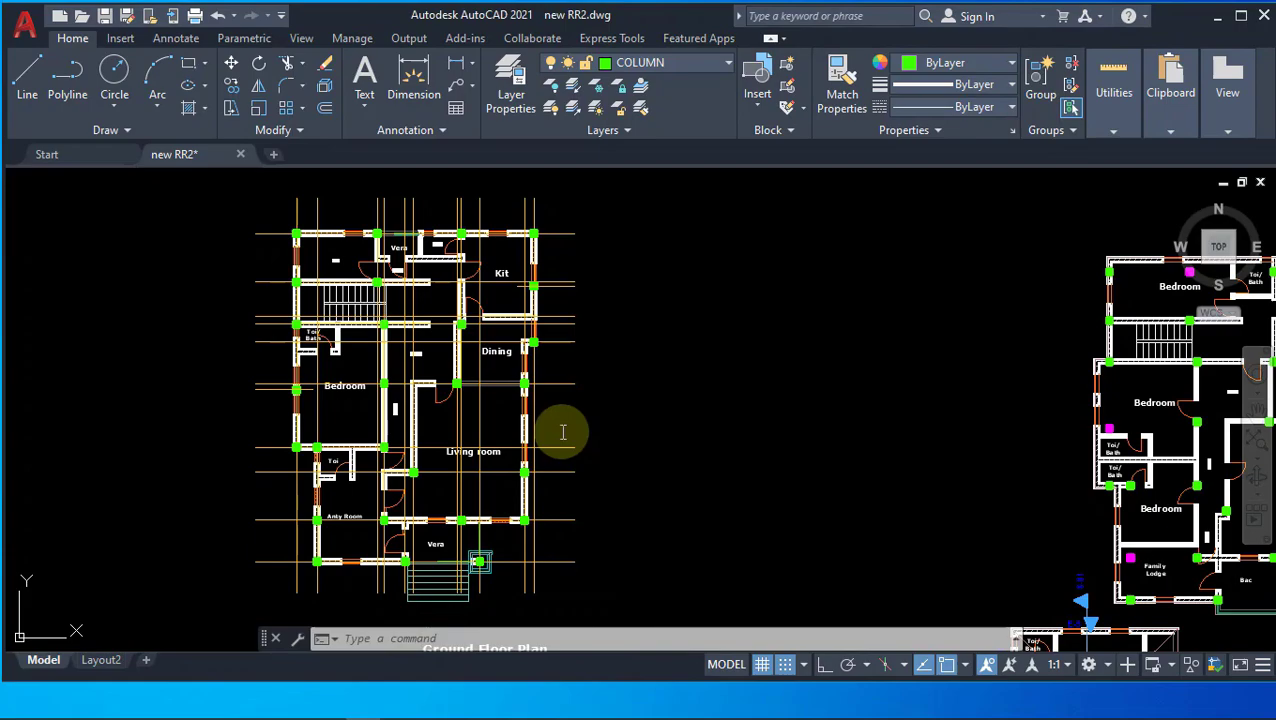
pyautogui.click(1217, 16)
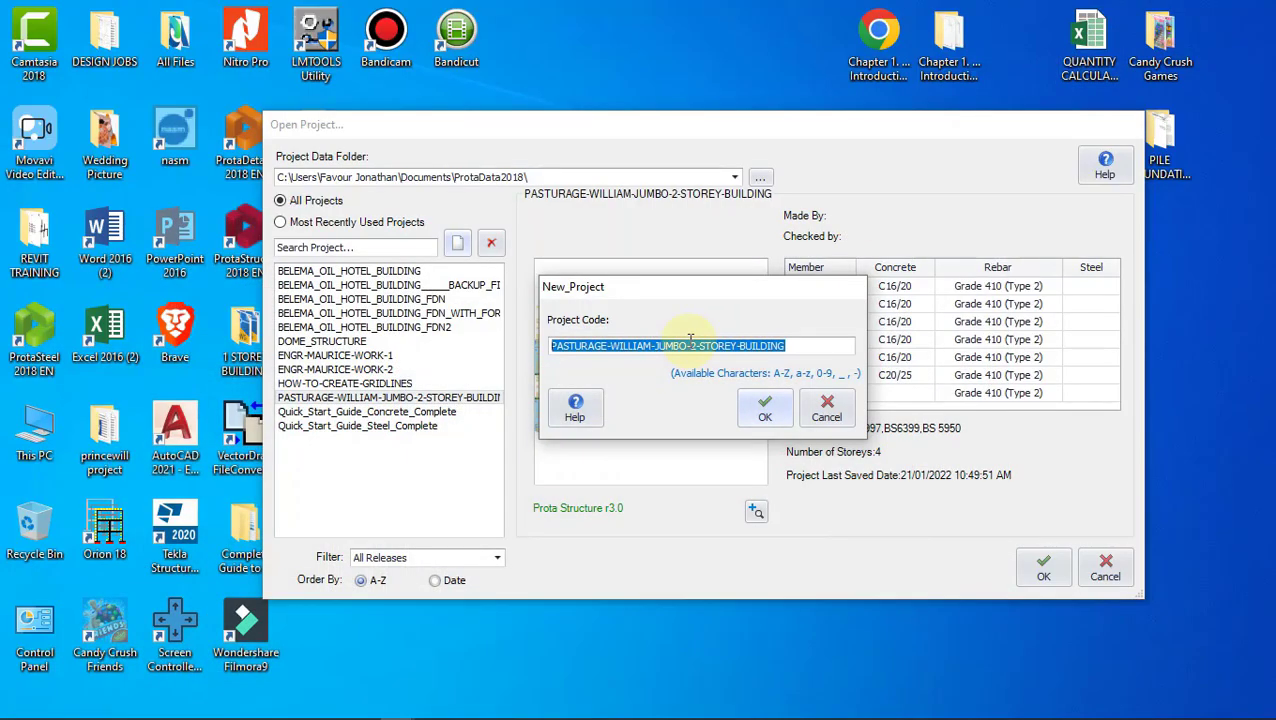
# - Enter project code 5-BEDROOM-DUPLEX followed by the client's name and confirm it
pyautogui.write('5')
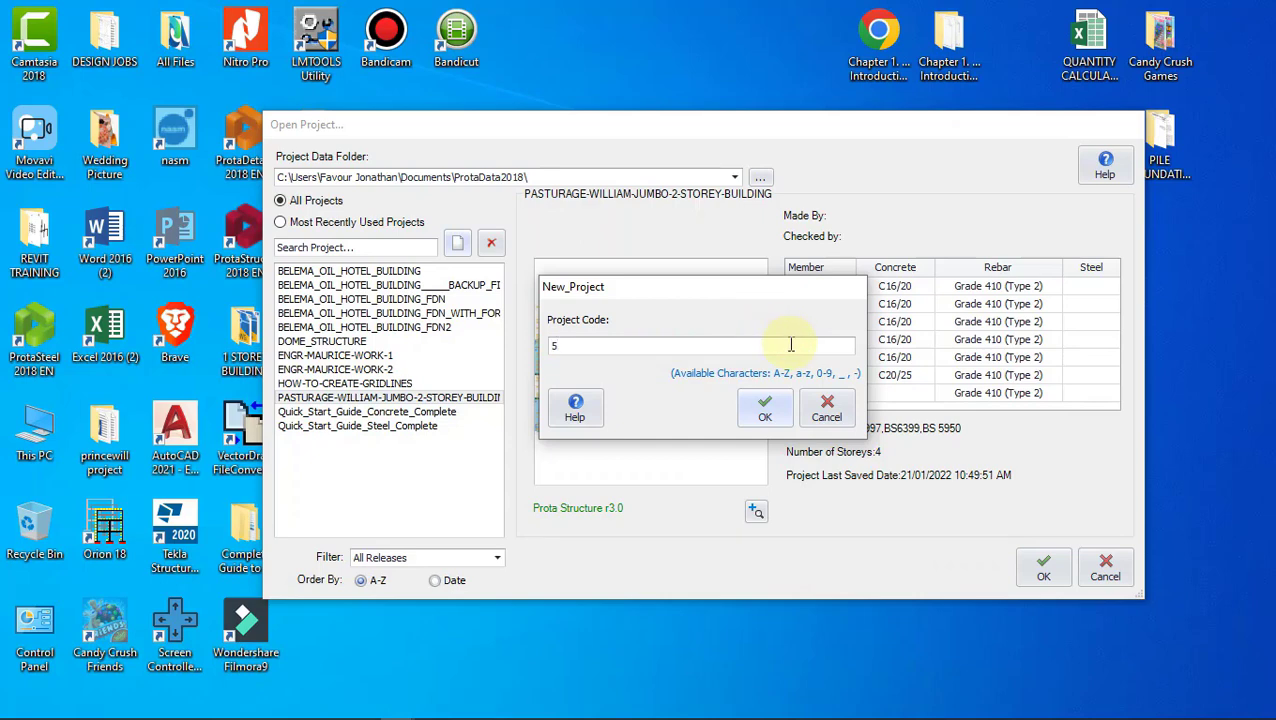
pyautogui.write('-BEDR')
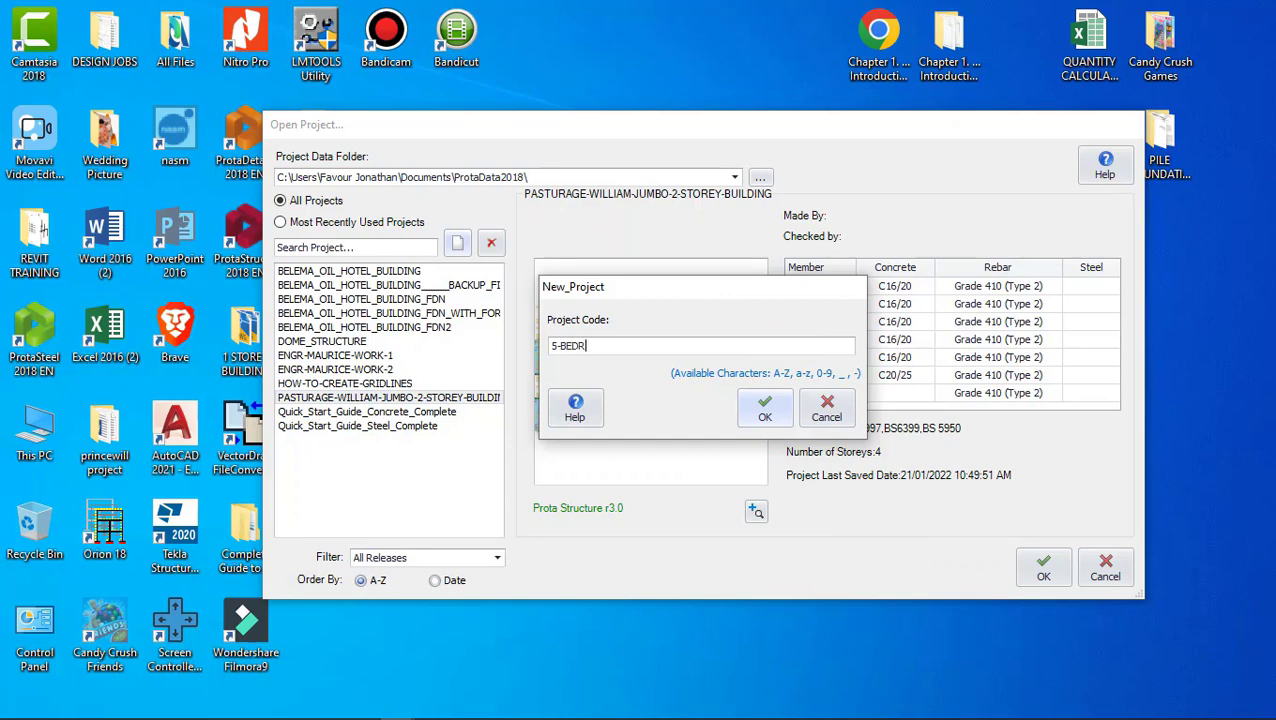
pyautogui.write('OOM')
pyautogui.press('BackSpace')
pyautogui.press('BackSpace')
pyautogui.write('OM')
pyautogui.write('DUPLEX')
pyautogui.click(610, 346)
pyautogui.write('-DUPLEX')
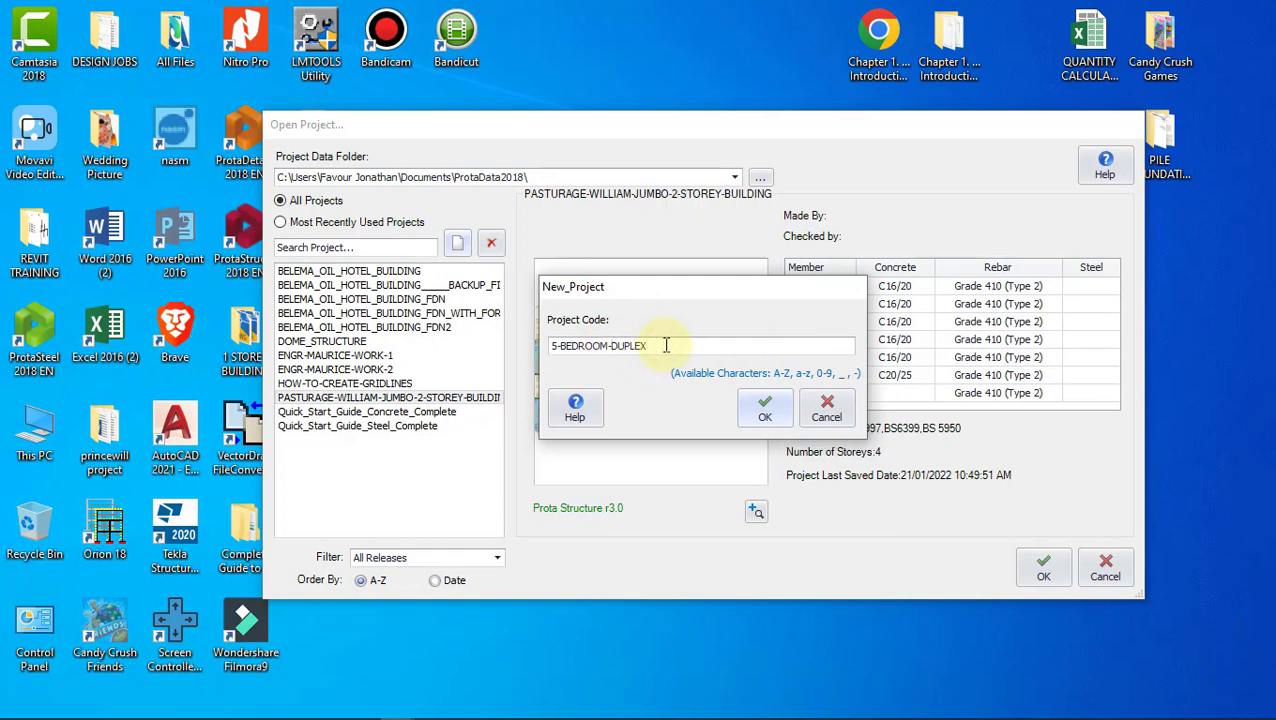
pyautogui.write('-MR-TEGA')
pyautogui.click(762, 403)
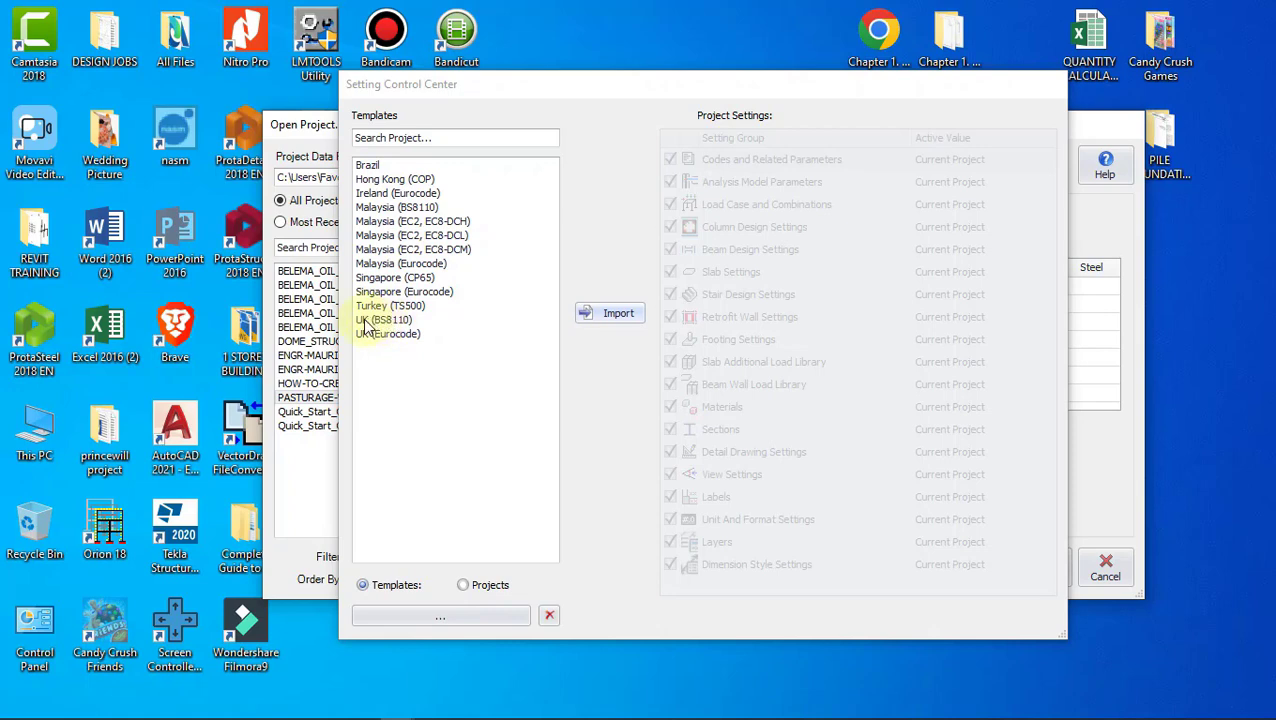
# - Import the UK (BS8110) template settings into the new project
pyautogui.click(368, 320)
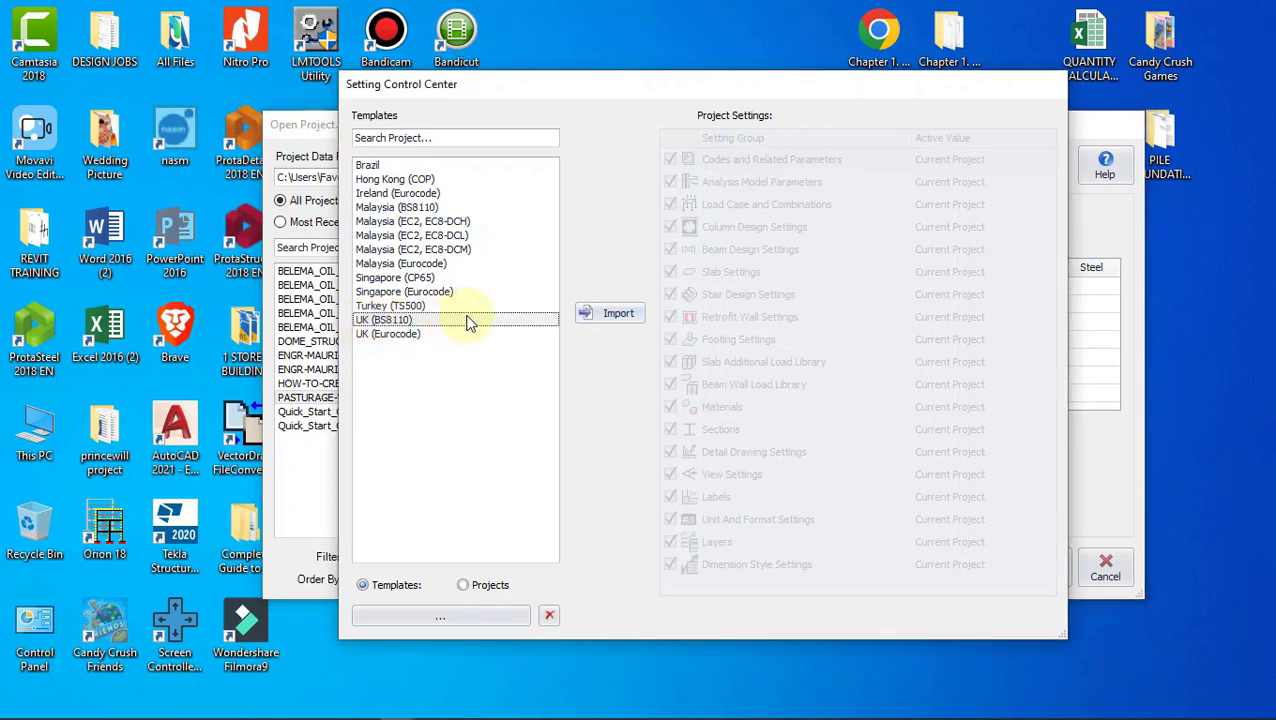
pyautogui.click(600, 316)
pyautogui.click(610, 315)
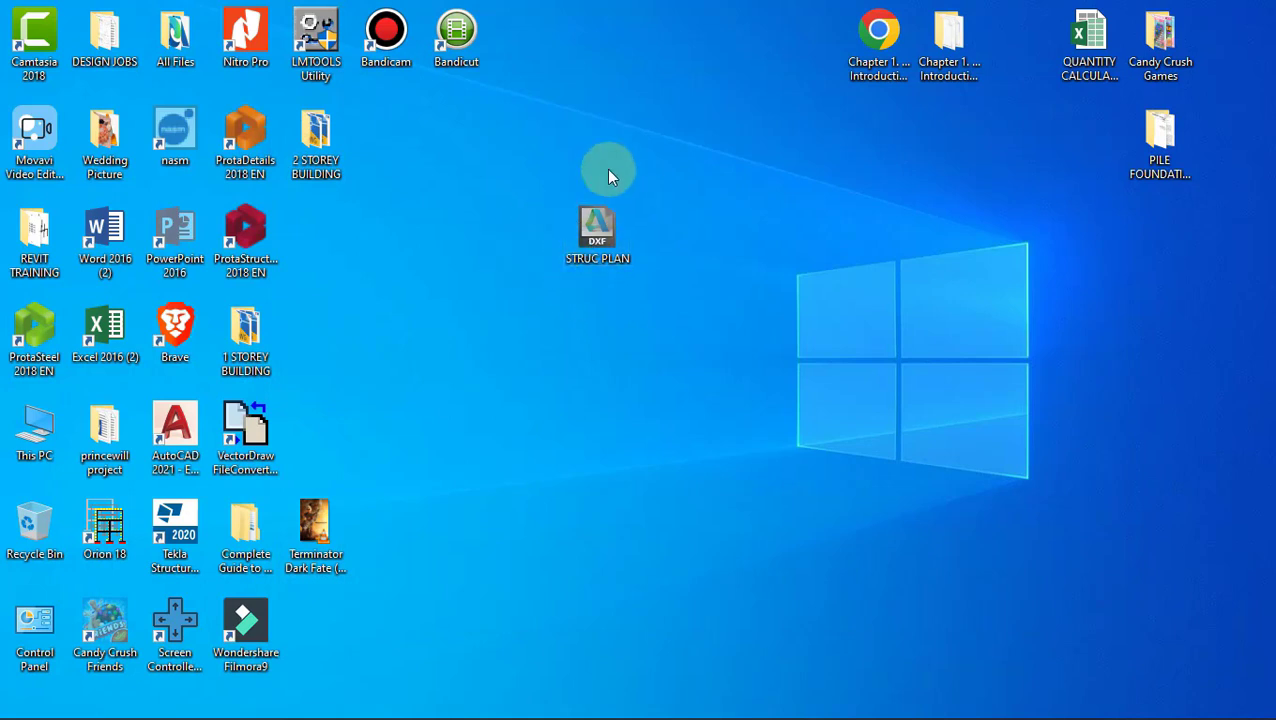
# - Open the STRUC PLAN DXF file from the desktop
pyautogui.click(592, 236)
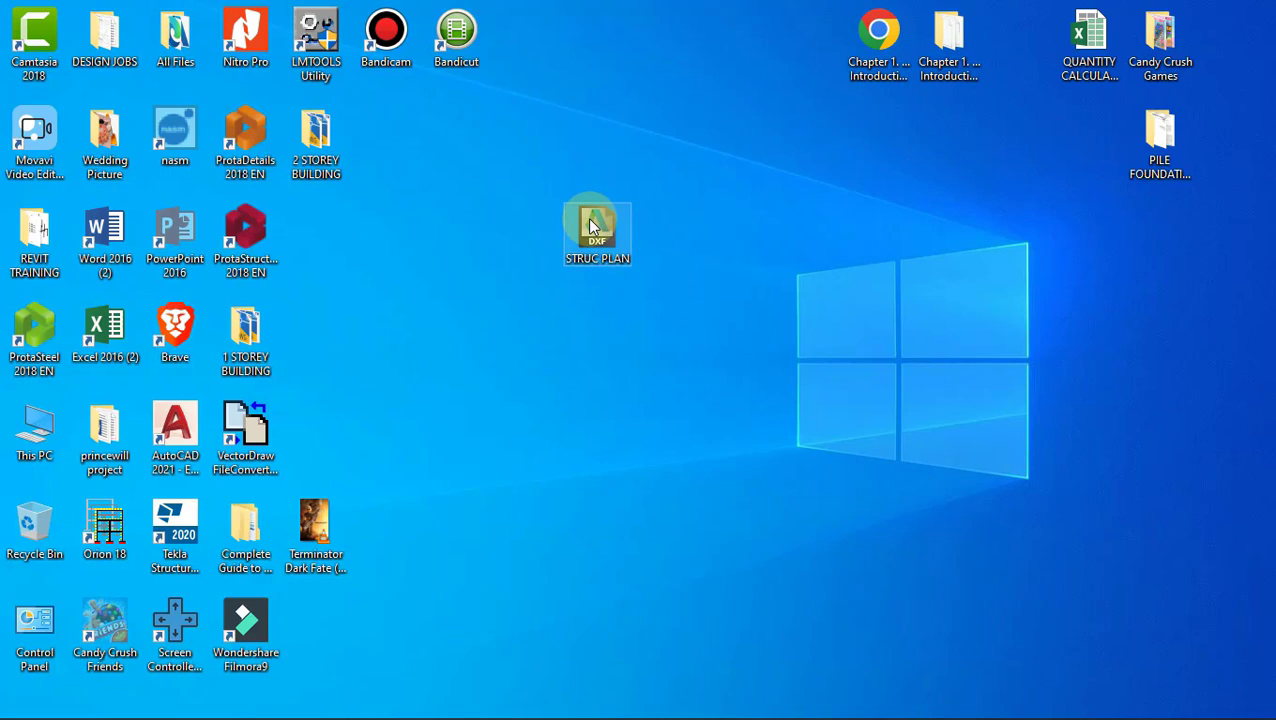
pyautogui.doubleClick(586, 238)
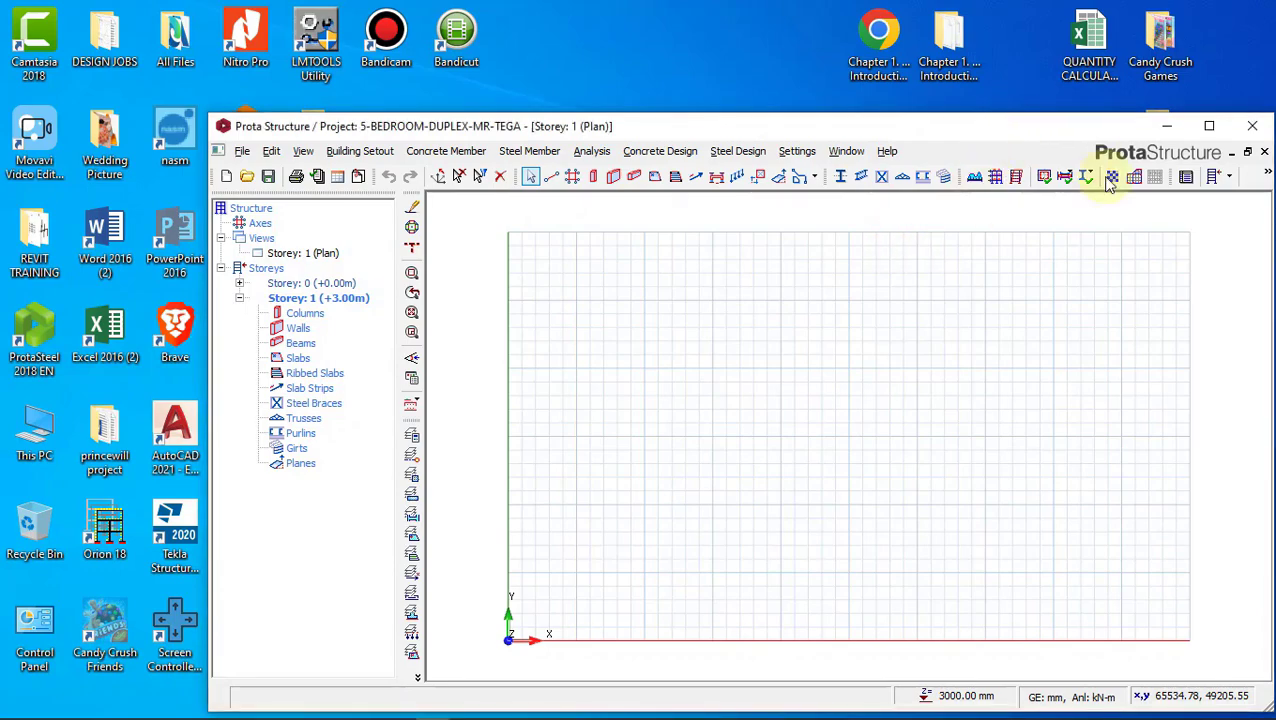
# - Maximize ProtaStructure, try saving the empty project, dismiss the cancel notice, and minimize
pyautogui.click(1209, 126)
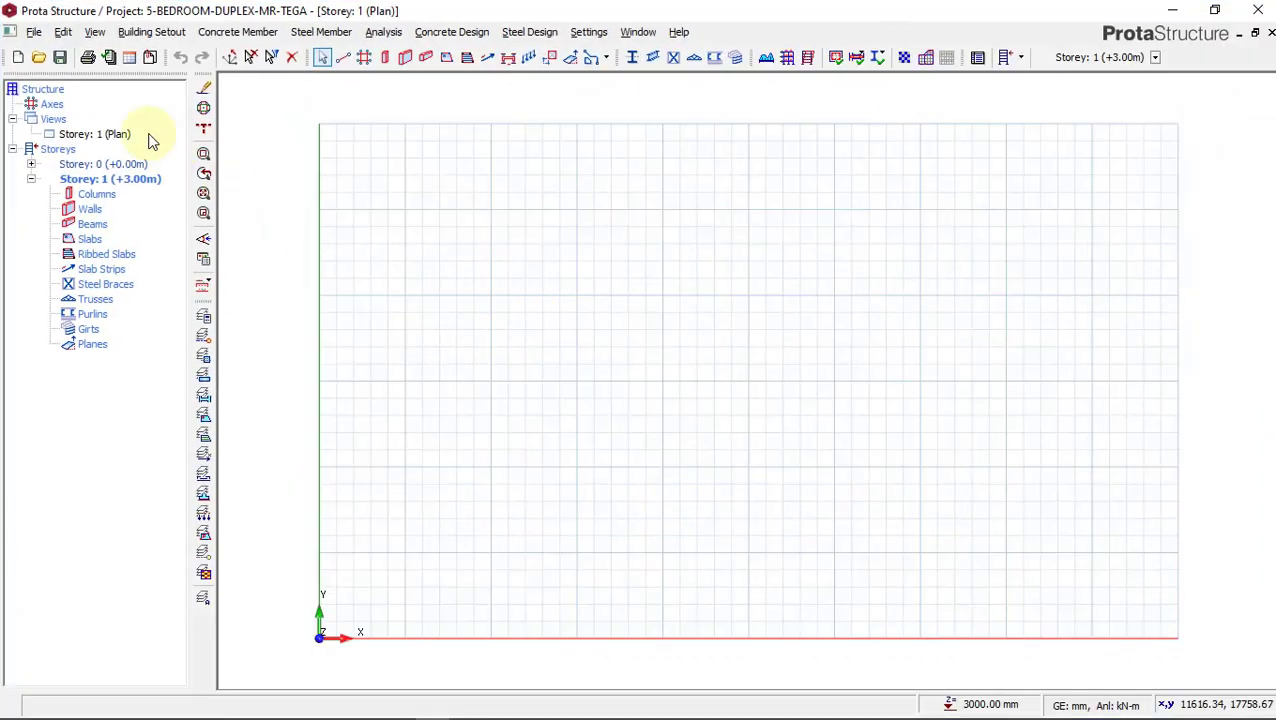
pyautogui.click(60, 57)
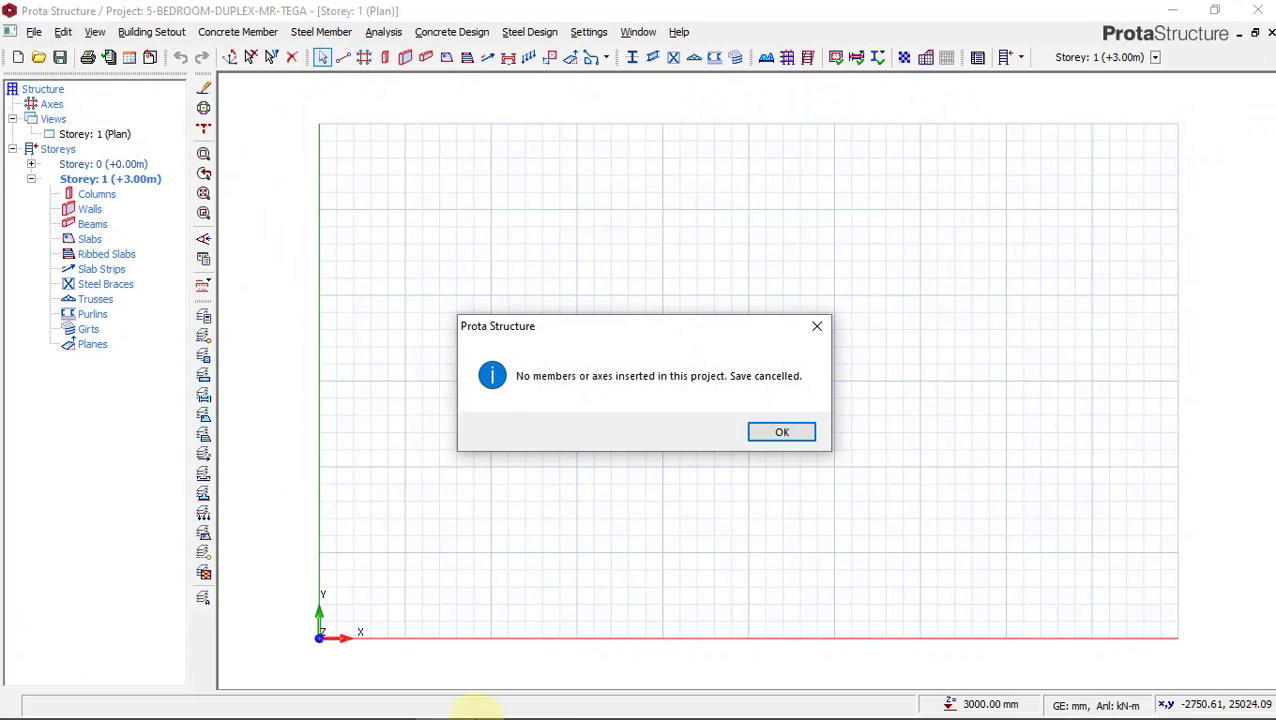
pyautogui.click(778, 432)
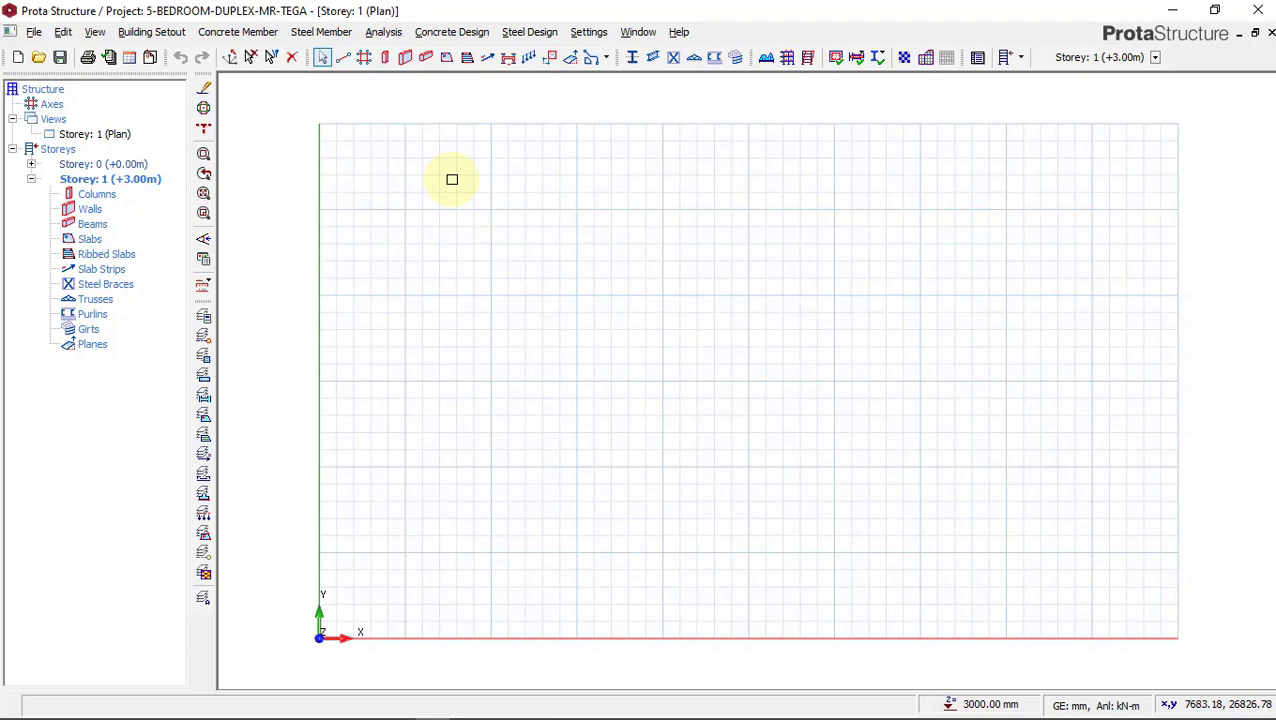
pyautogui.click(1170, 10)
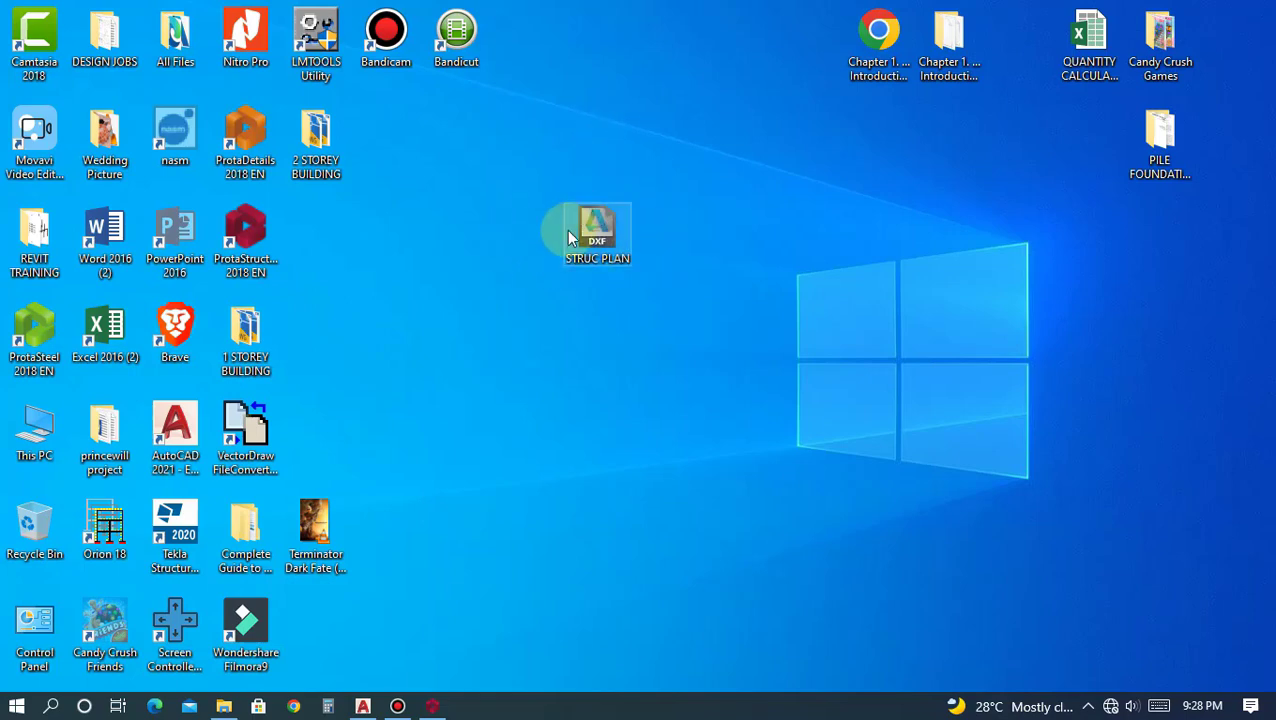
# - Briefly review the AutoCAD floor plan, then minimize AutoCAD to reveal the desktop
pyautogui.click(361, 705)
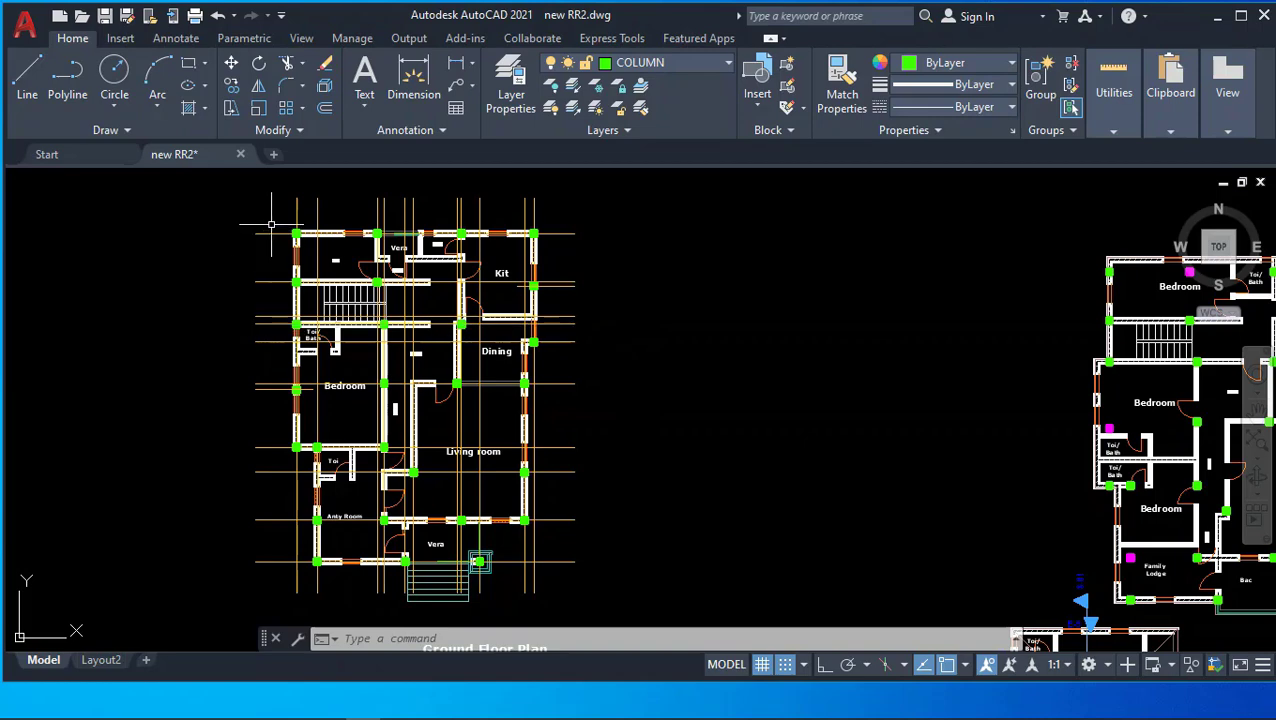
pyautogui.scroll(4, 270, 224)
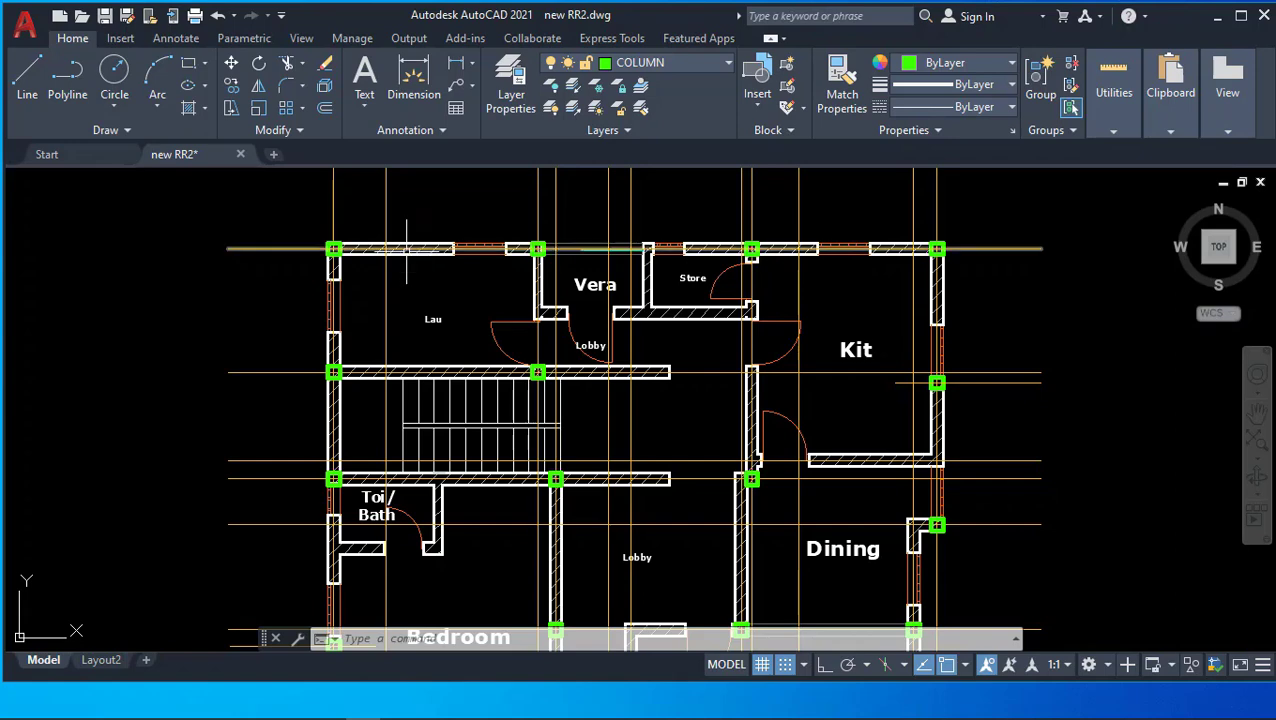
pyautogui.scroll(-2, 407, 233)
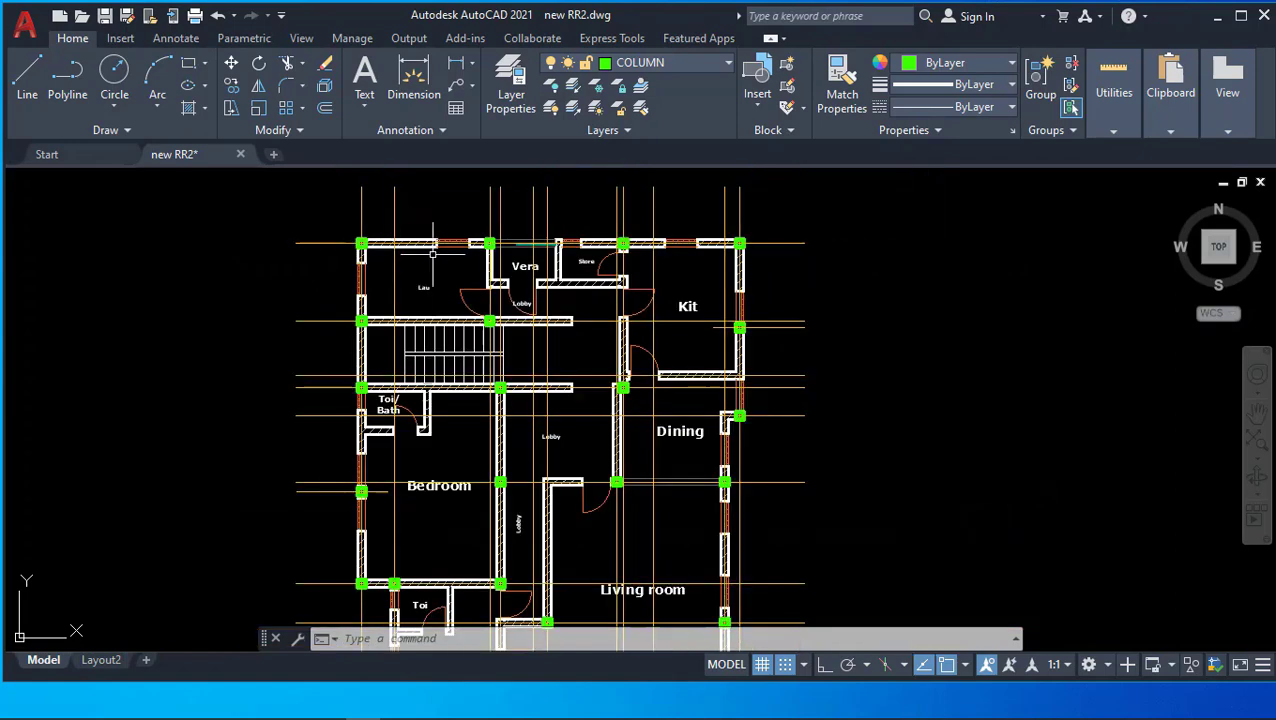
pyautogui.scroll(-2, 470, 243)
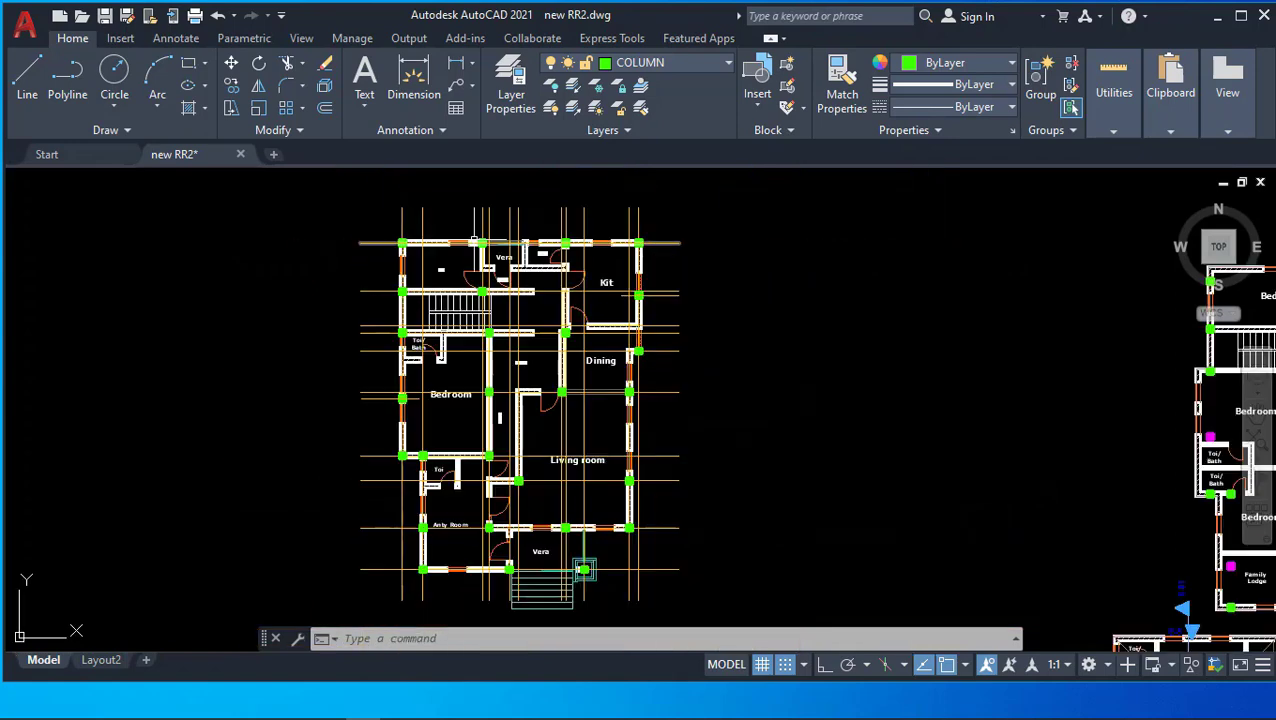
pyautogui.click(1219, 20)
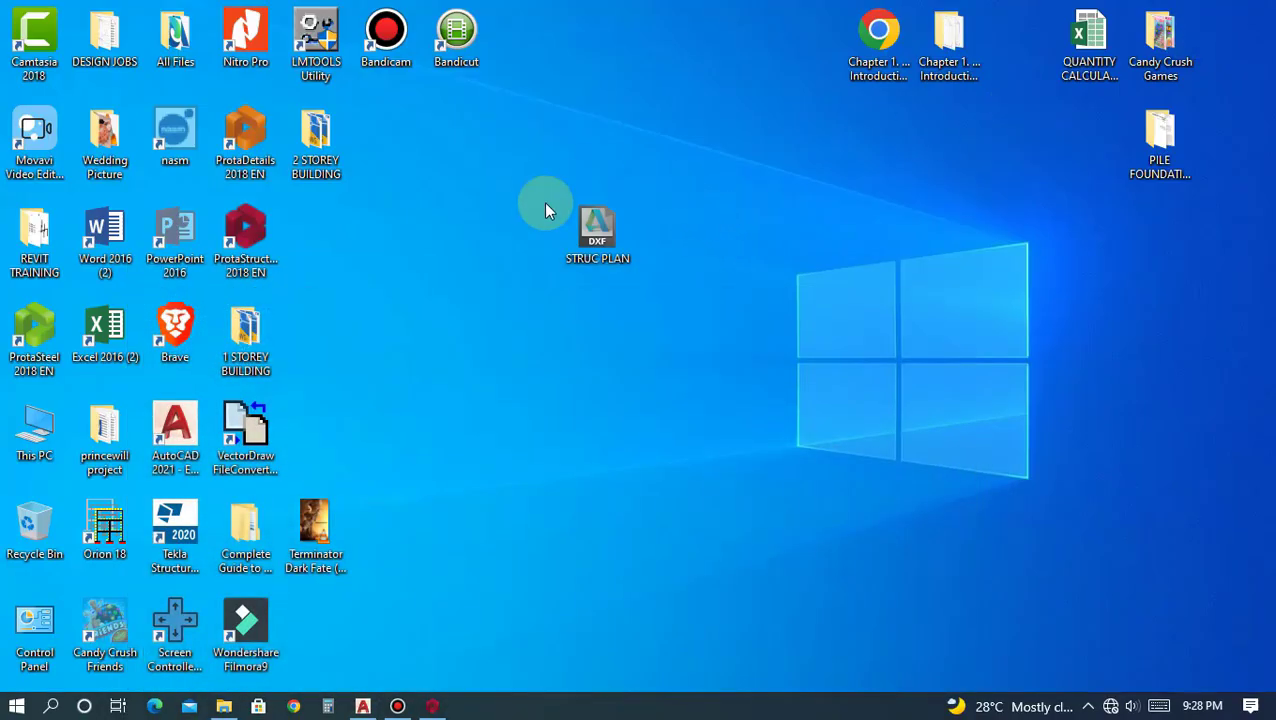
pyautogui.click(363, 712)
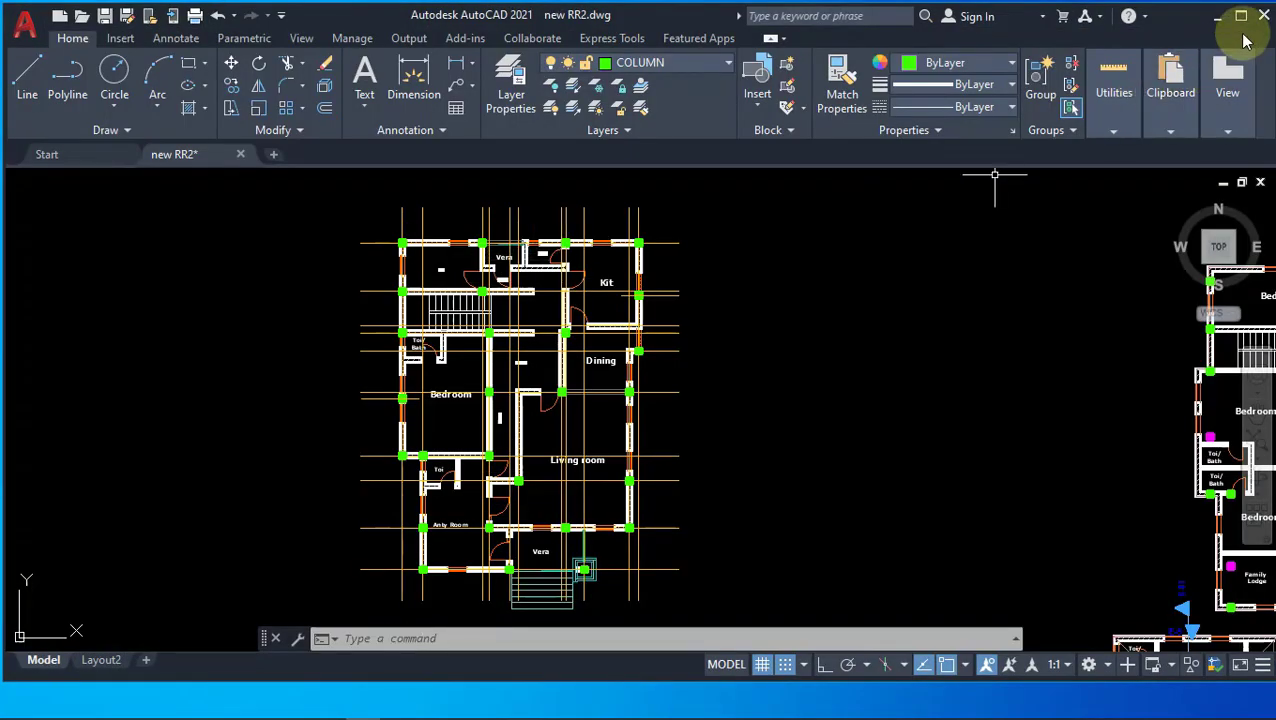
pyautogui.click(1218, 16)
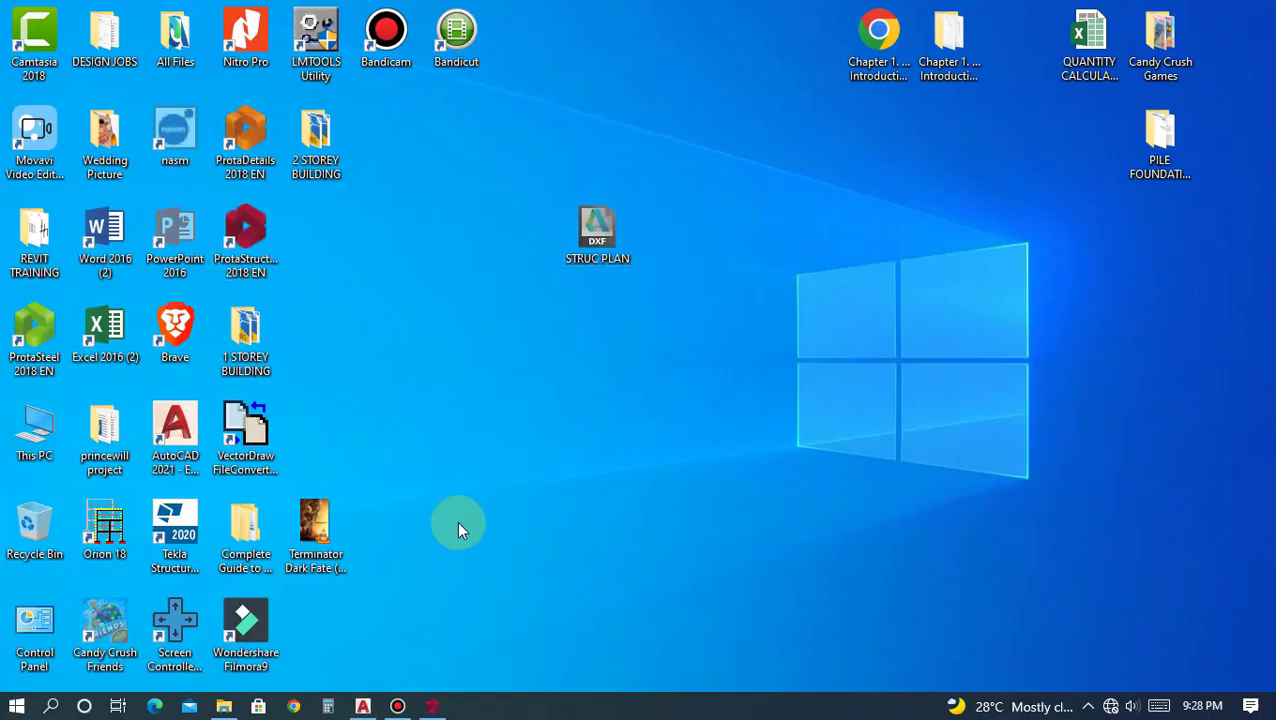
# - Restore ProtaStructure and open File > Model/File Import > External Reference Drawing settings
pyautogui.click(432, 706)
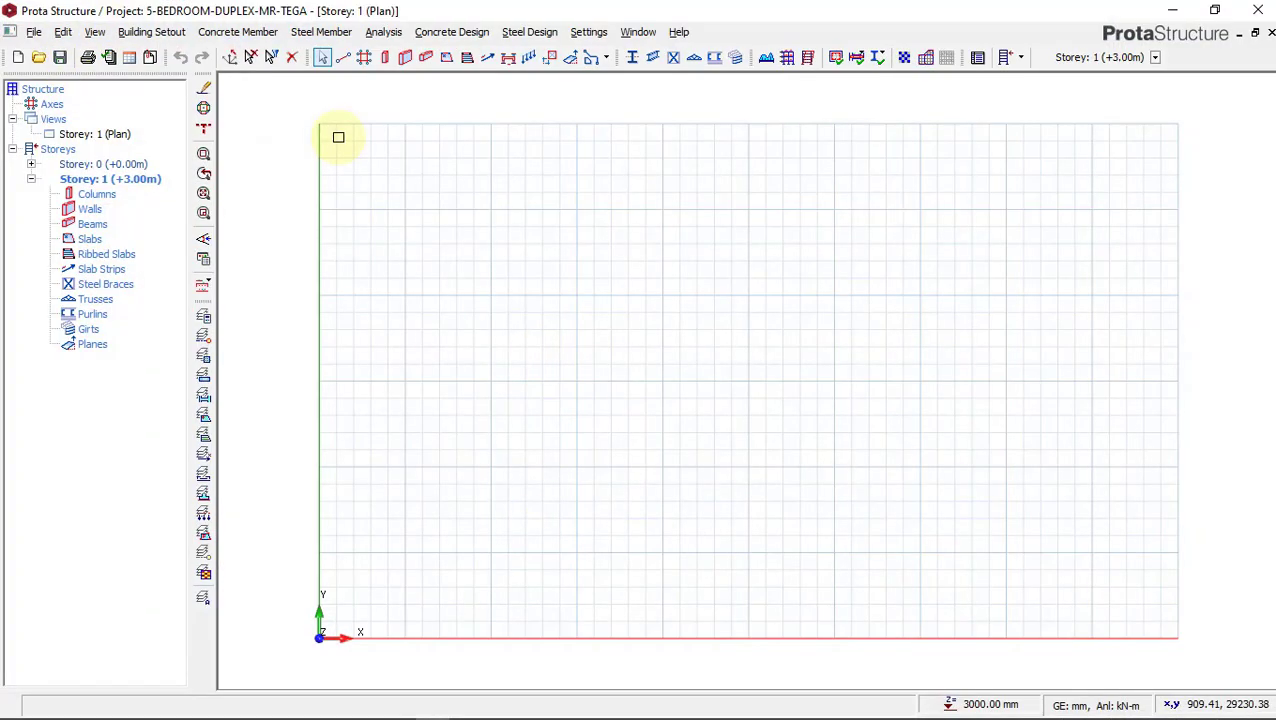
pyautogui.click(150, 60)
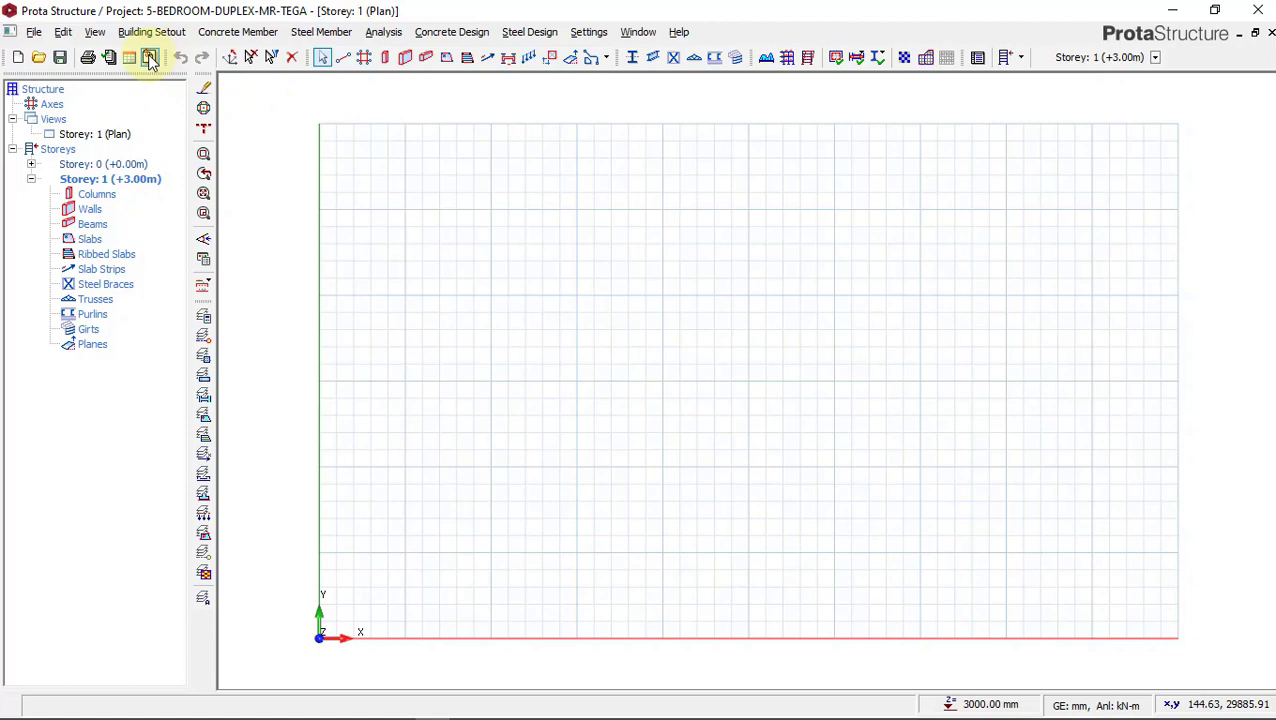
pyautogui.click(33, 31)
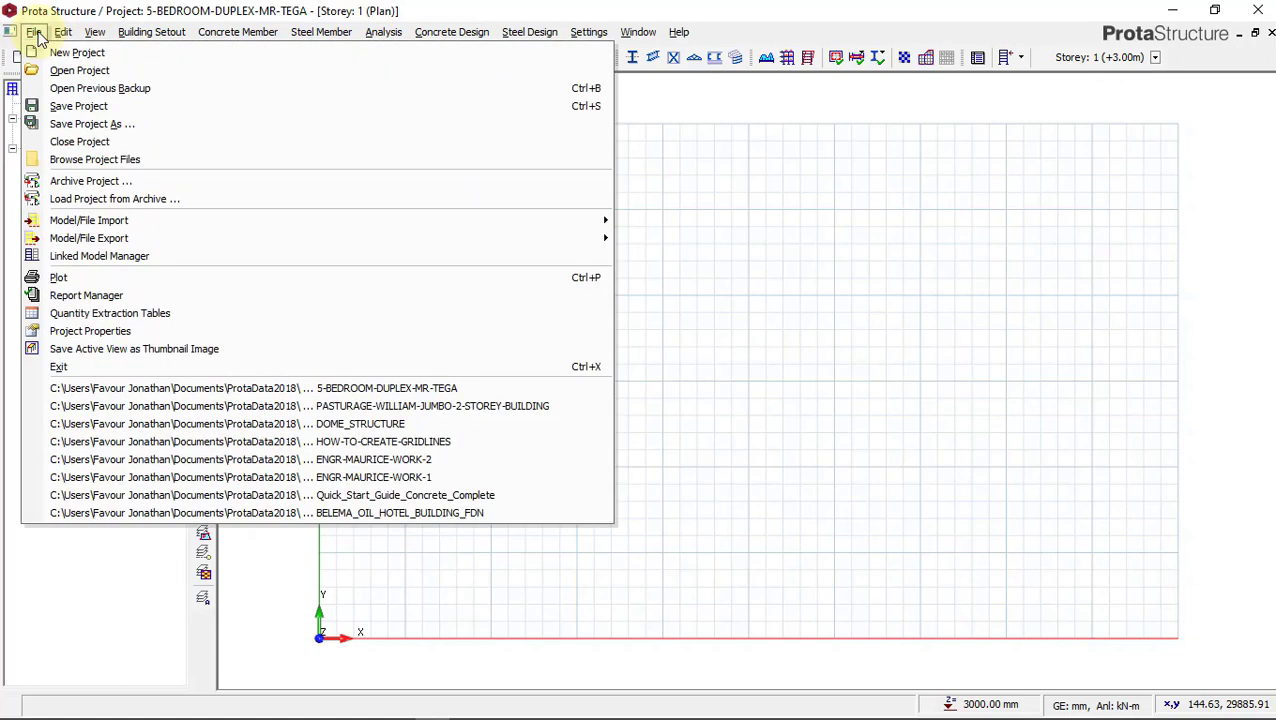
pyautogui.moveTo(162, 219)
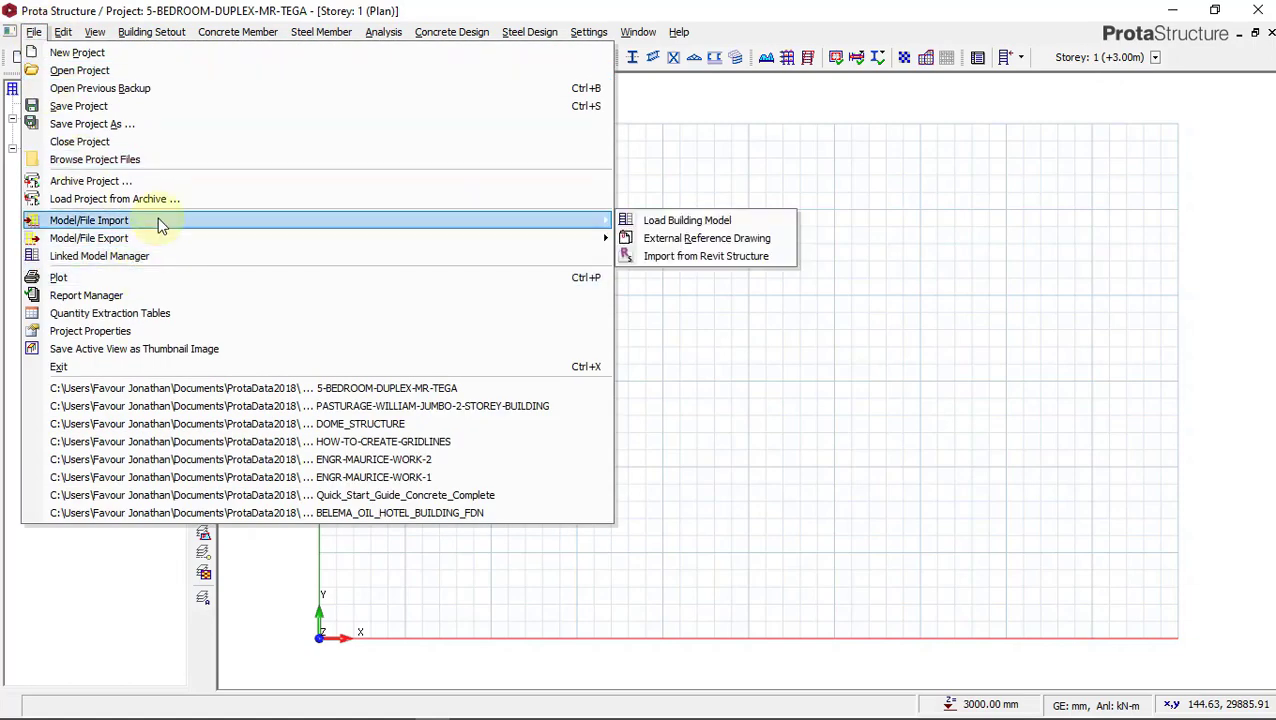
pyautogui.click(650, 240)
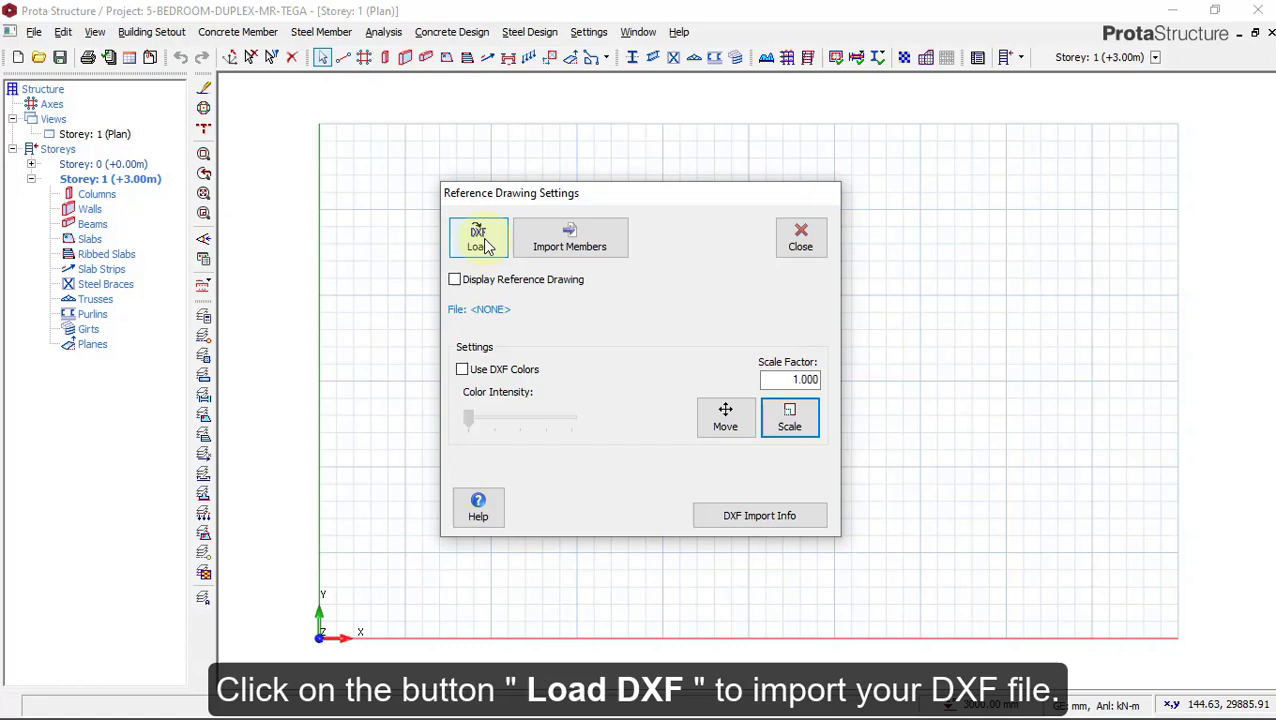
# - Load STRUC PLAN.dxf from the Desktop as the reference drawing
pyautogui.click(481, 236)
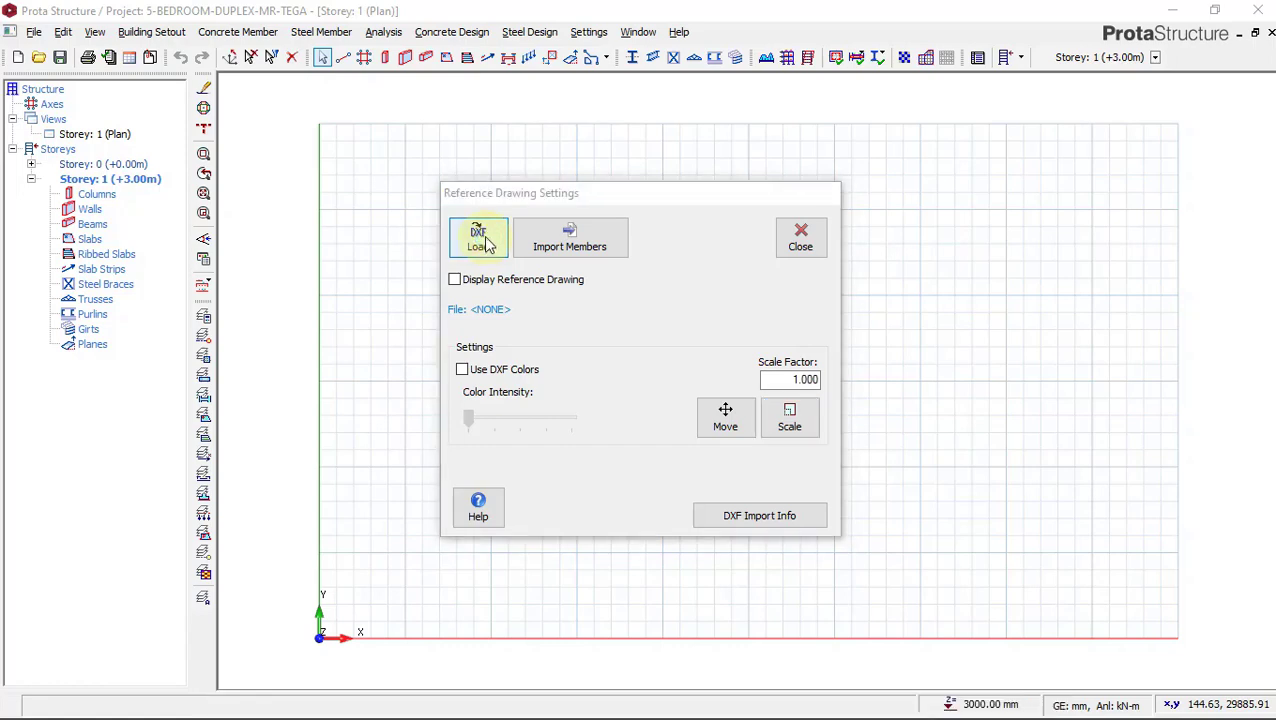
pyautogui.click(481, 235)
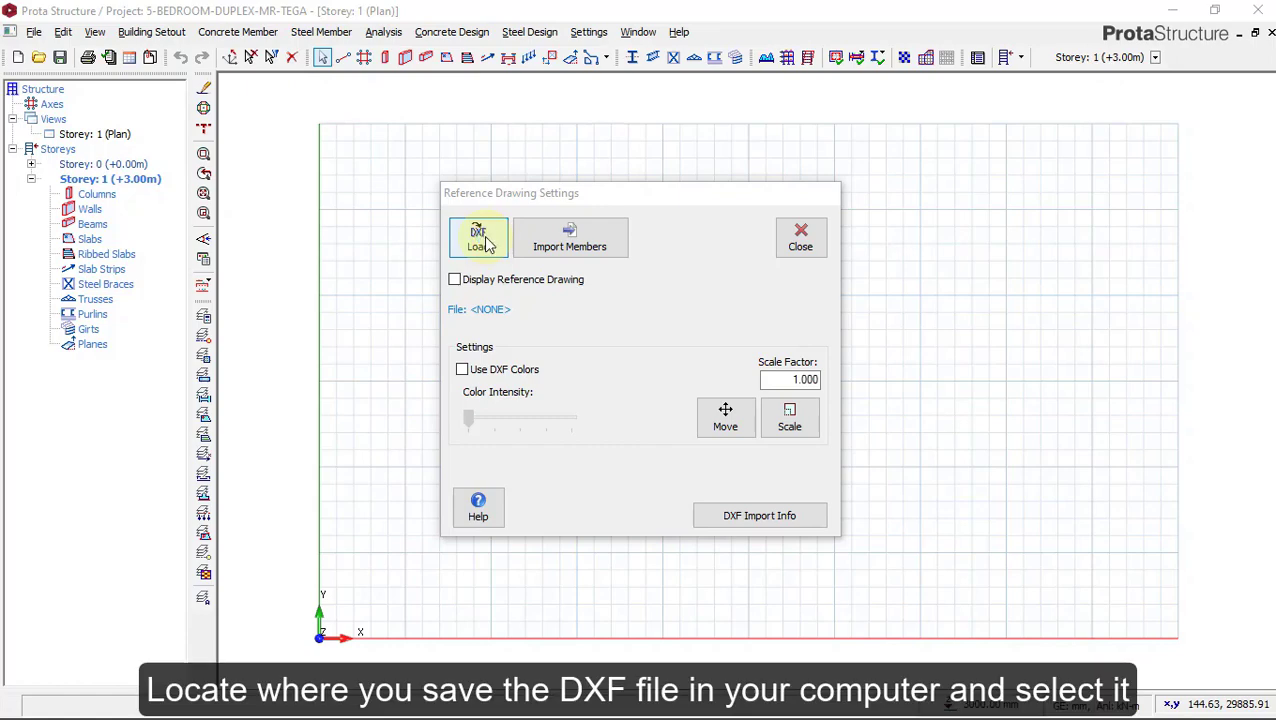
pyautogui.click(487, 243)
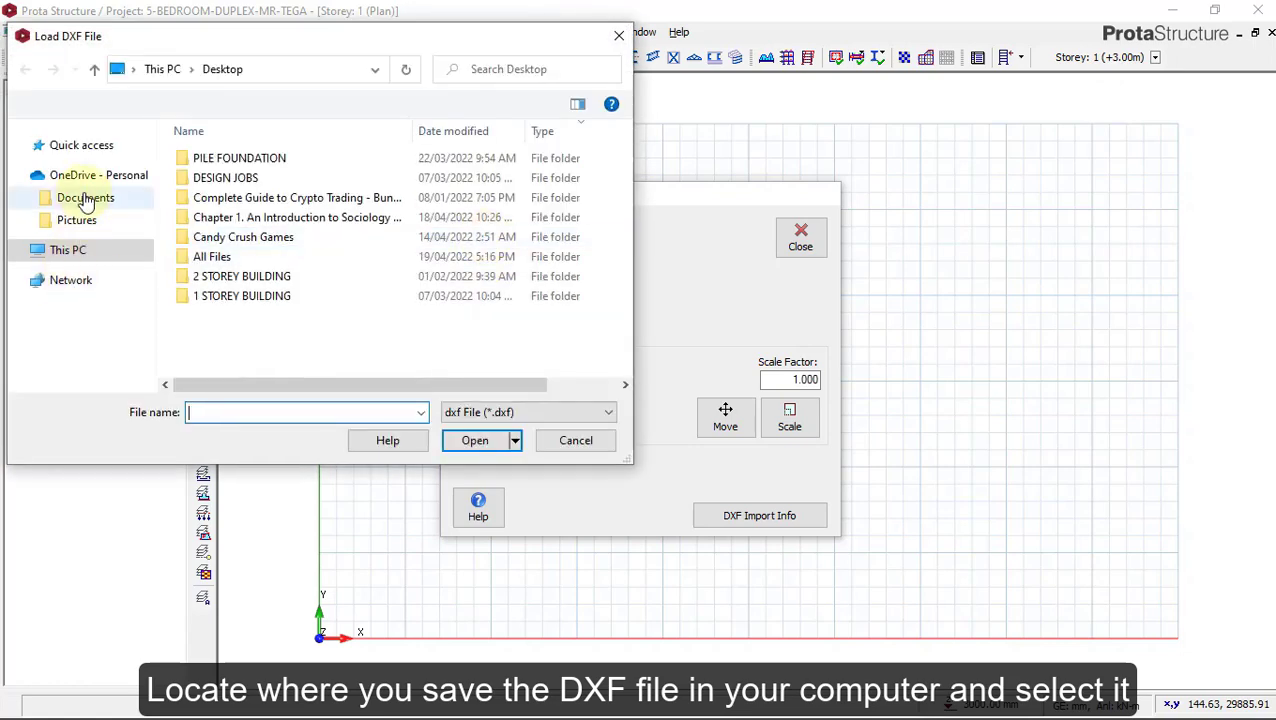
pyautogui.scroll(-3, 139, 214)
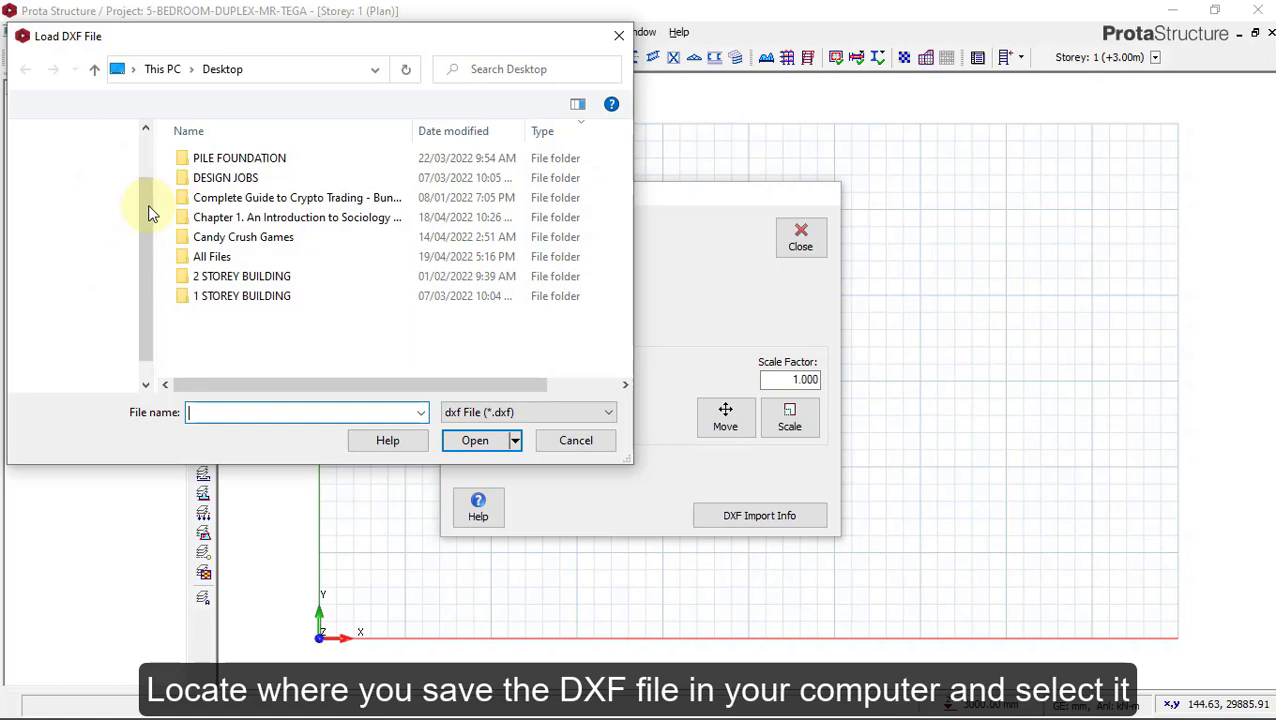
pyautogui.click(74, 229)
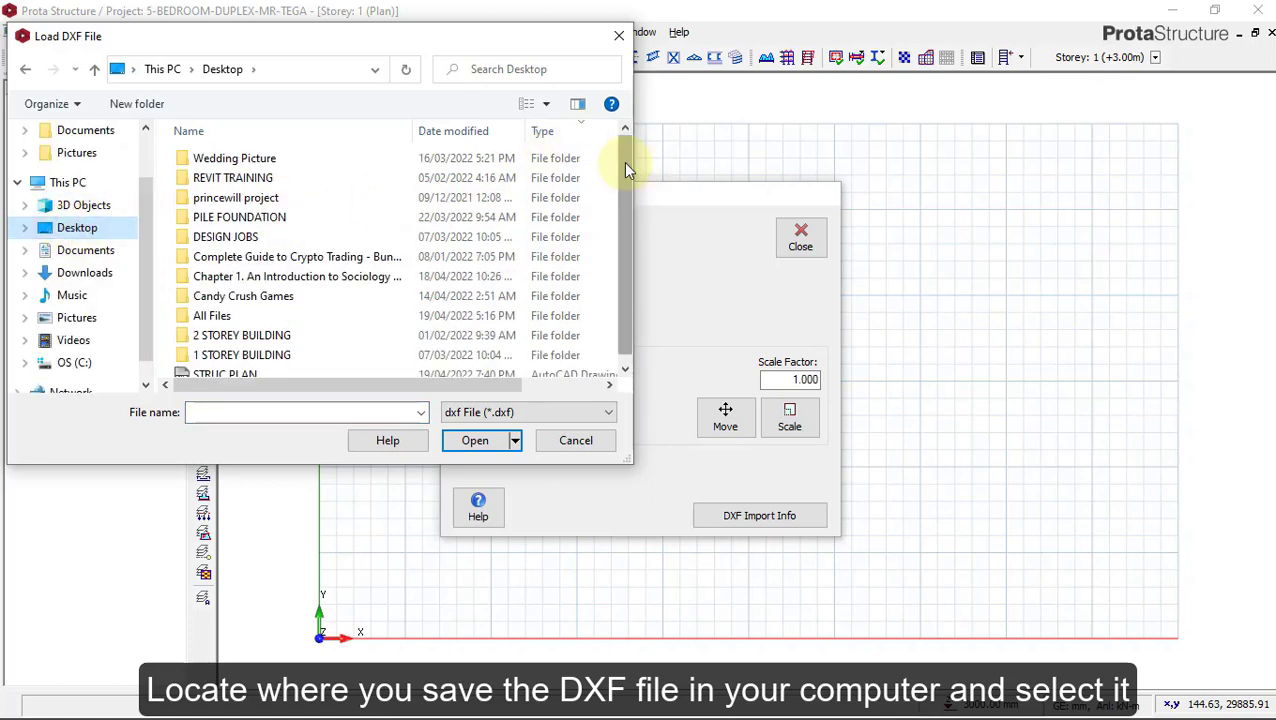
pyautogui.scroll(-1, 630, 175)
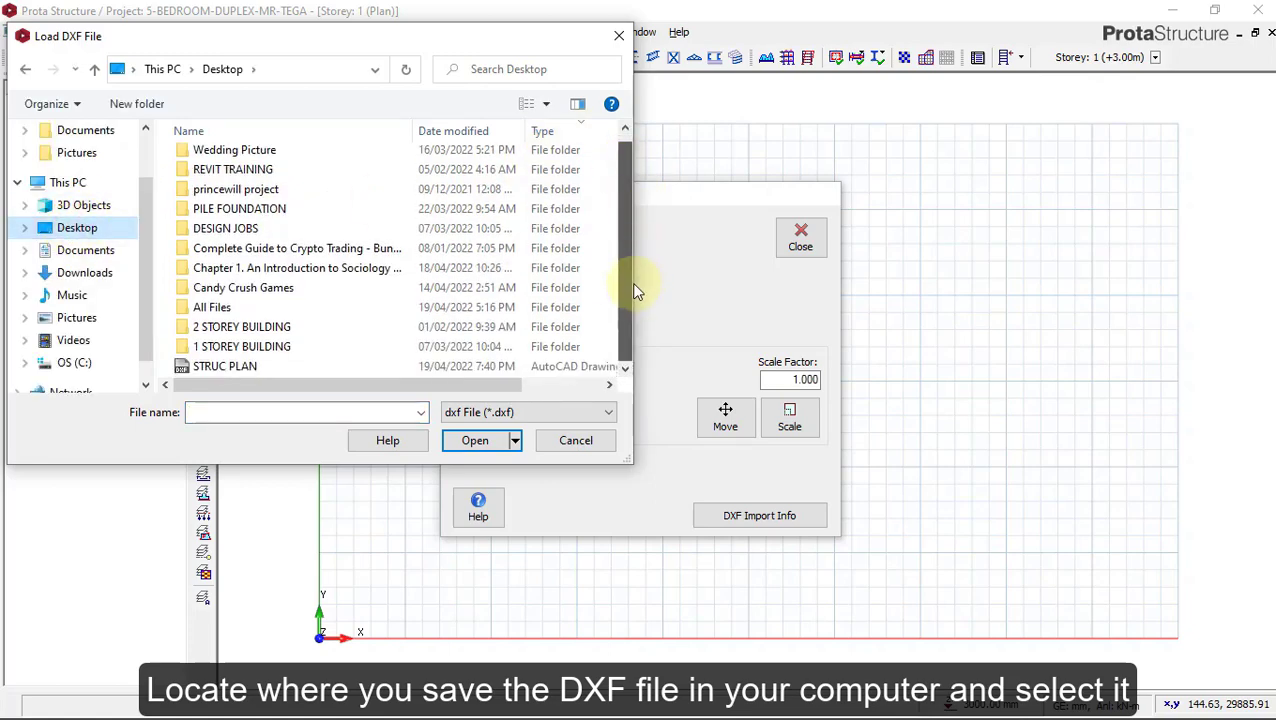
pyautogui.click(228, 366)
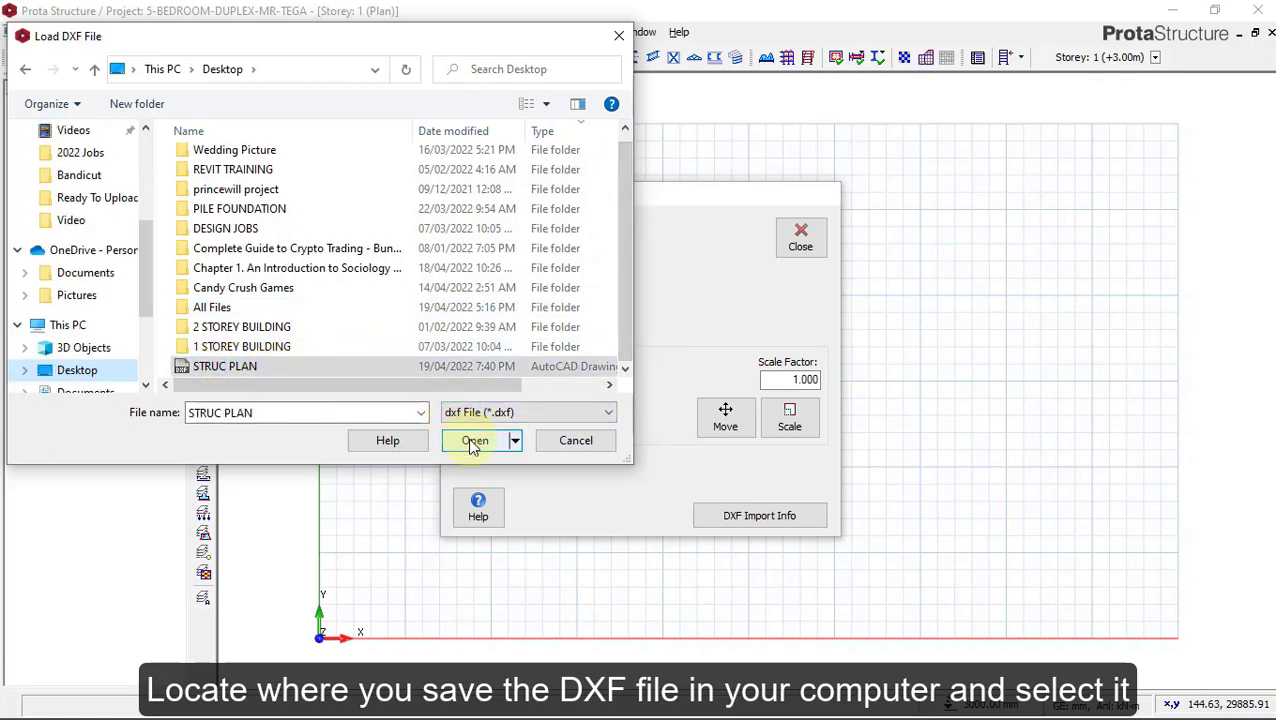
pyautogui.click(476, 441)
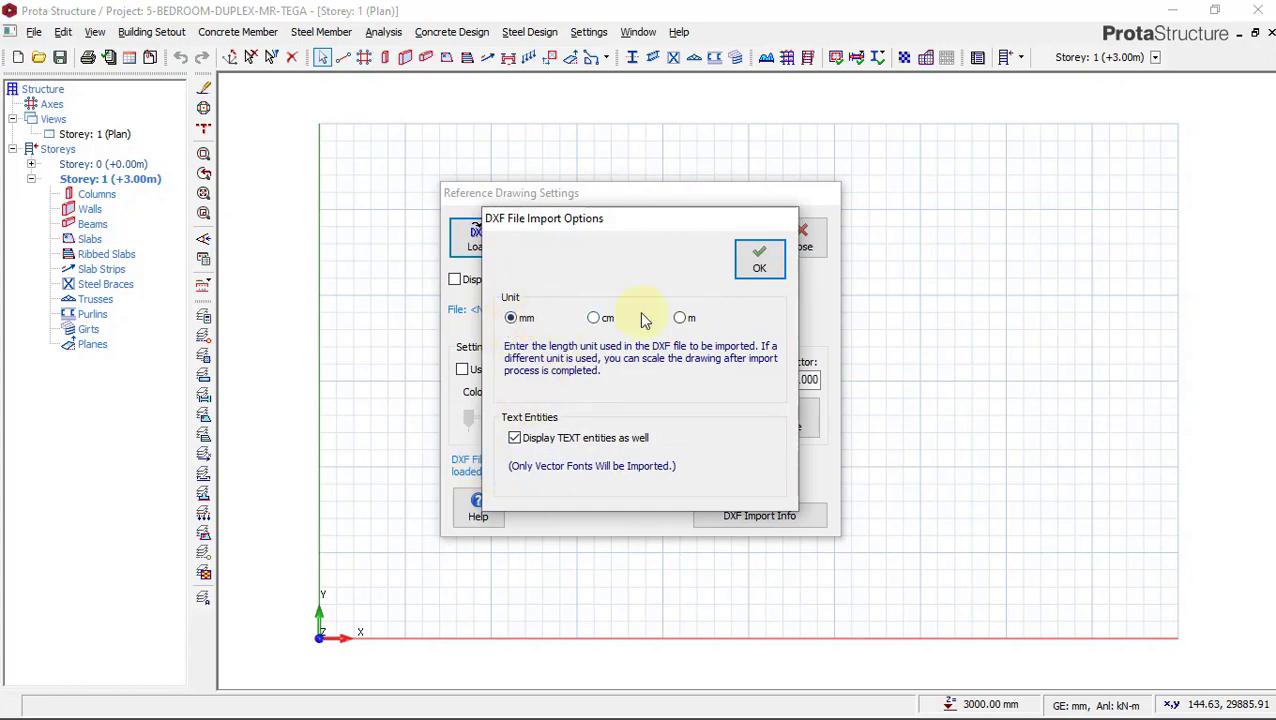
# - Accept mm import units and display the reference drawing in its DXF colours
pyautogui.click(760, 260)
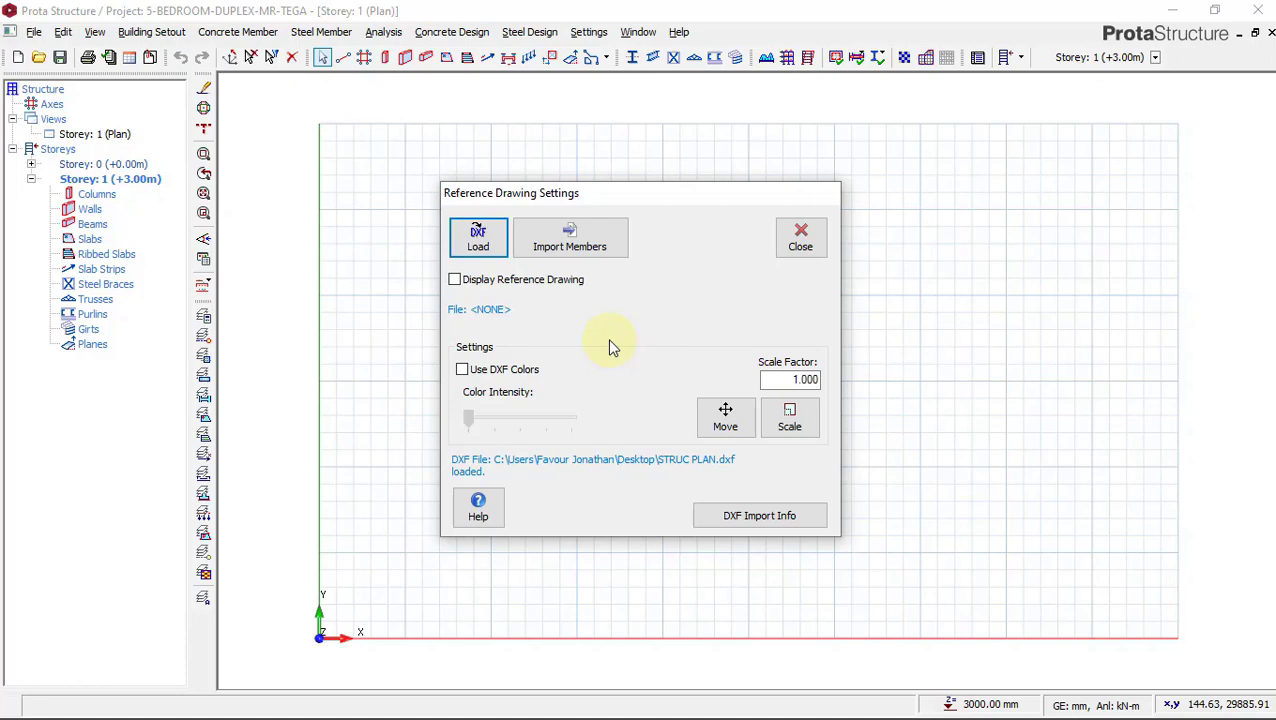
pyautogui.click(455, 279)
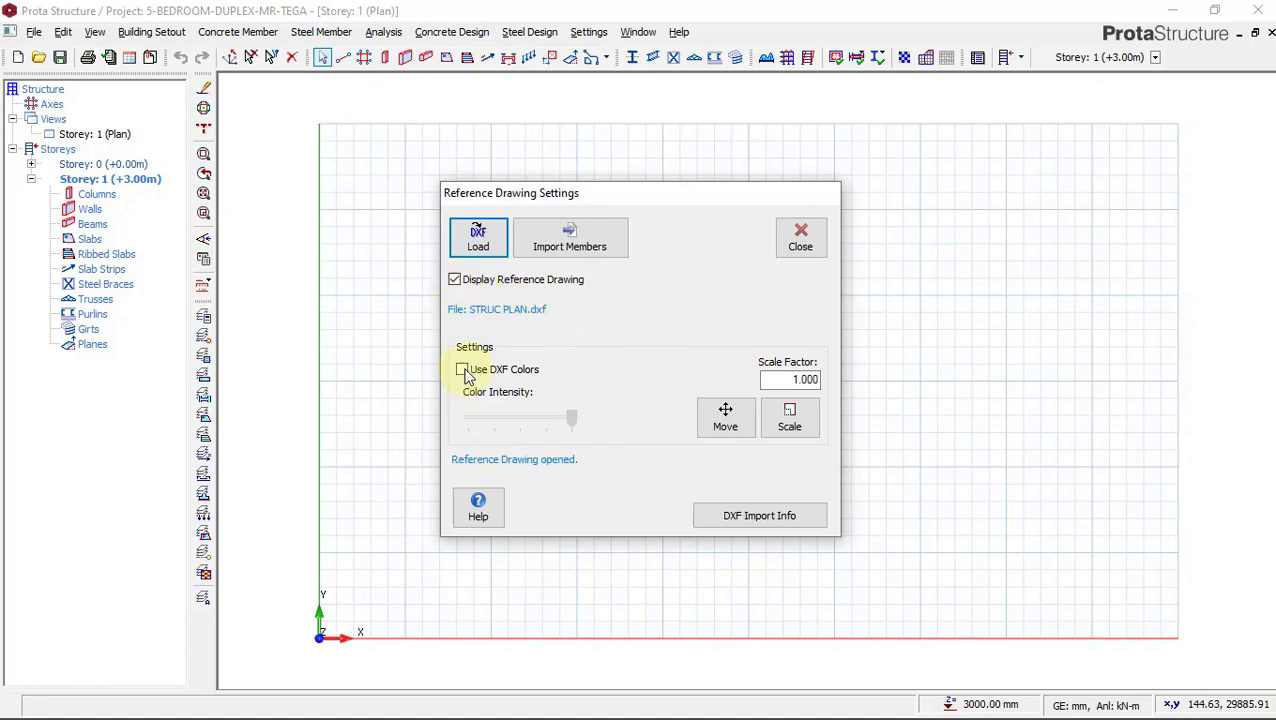
pyautogui.click(463, 370)
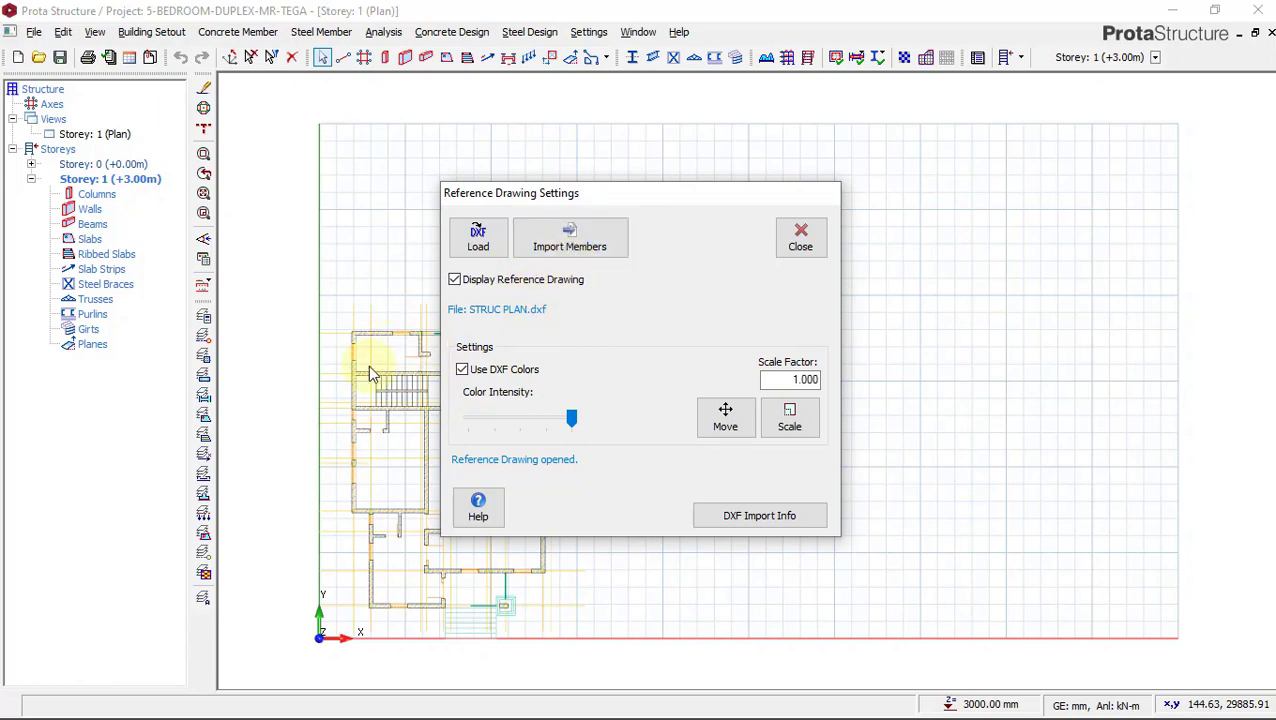
# - Enable Import Axes from GRID and Import Columns from COLUMN in Member Import Options
pyautogui.click(556, 246)
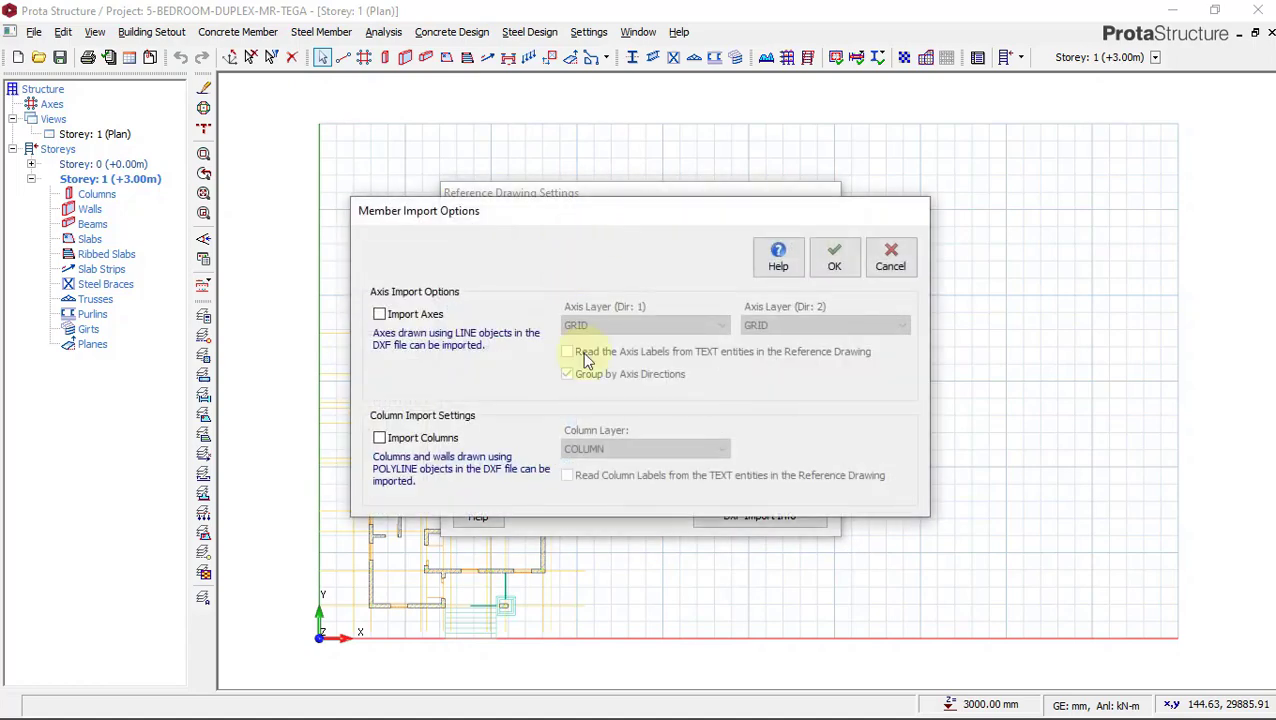
pyautogui.click(380, 315)
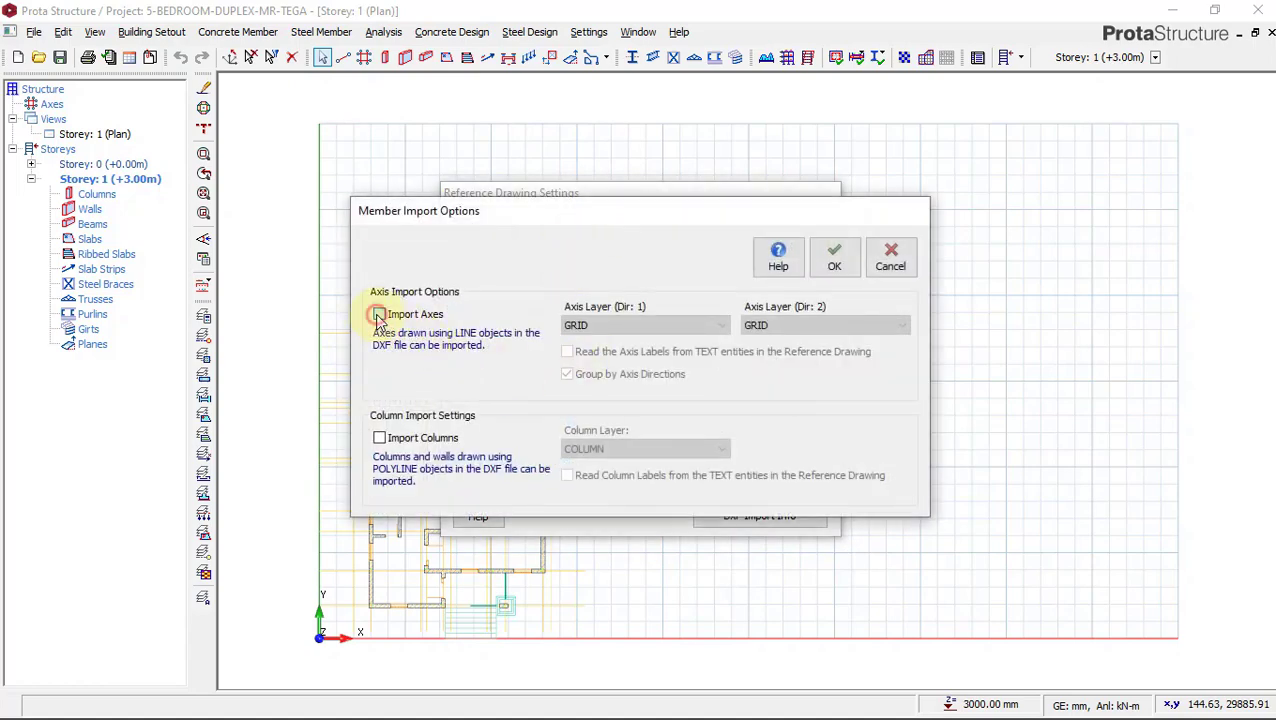
pyautogui.click(380, 439)
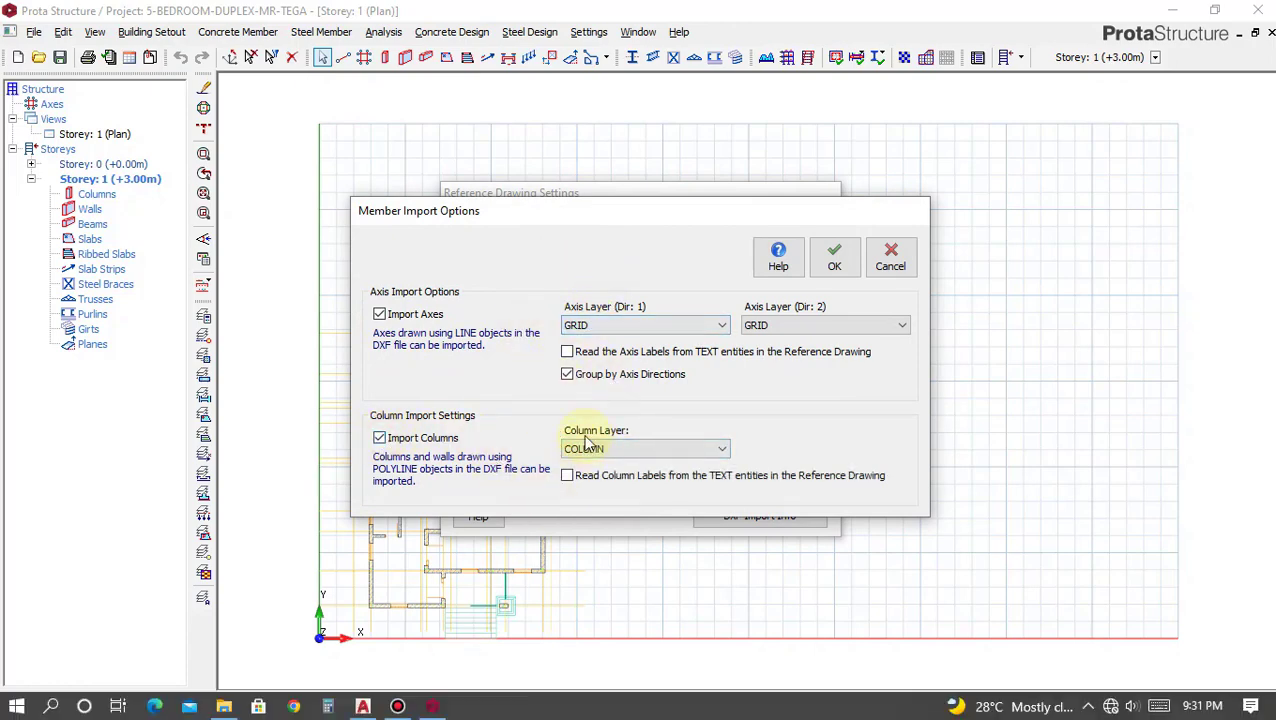
pyautogui.click(370, 705)
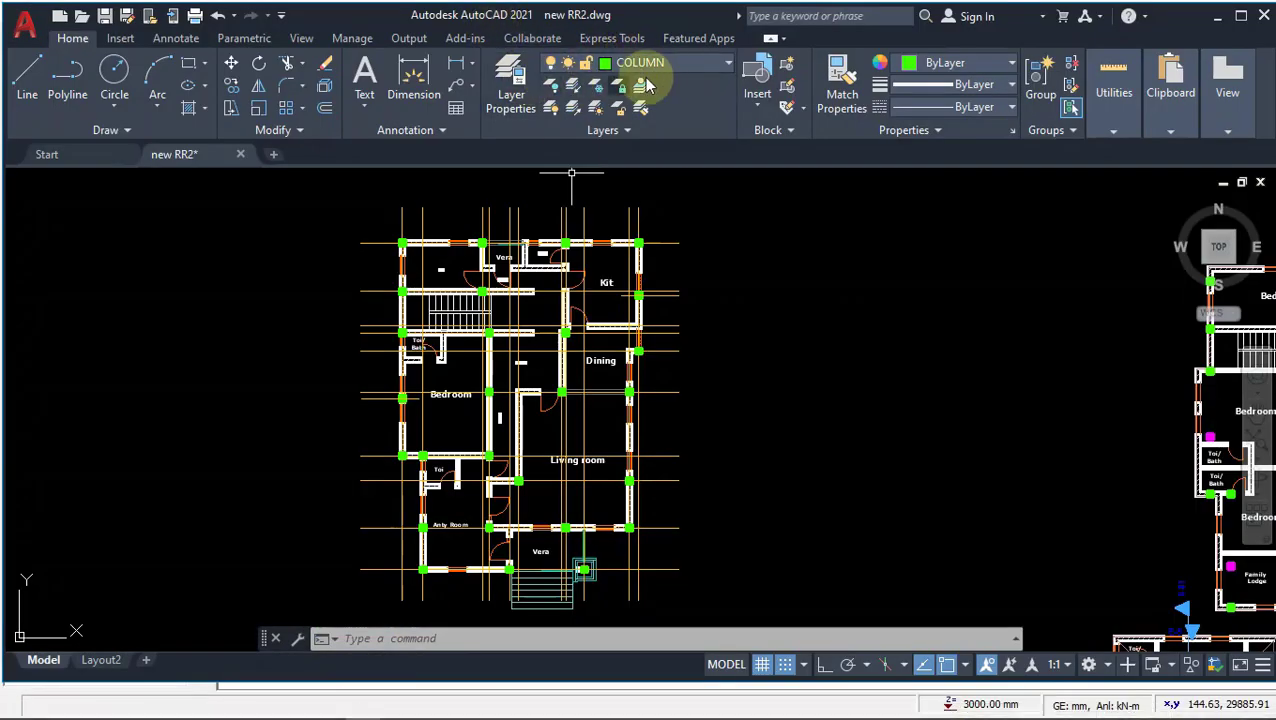
pyautogui.click(695, 63)
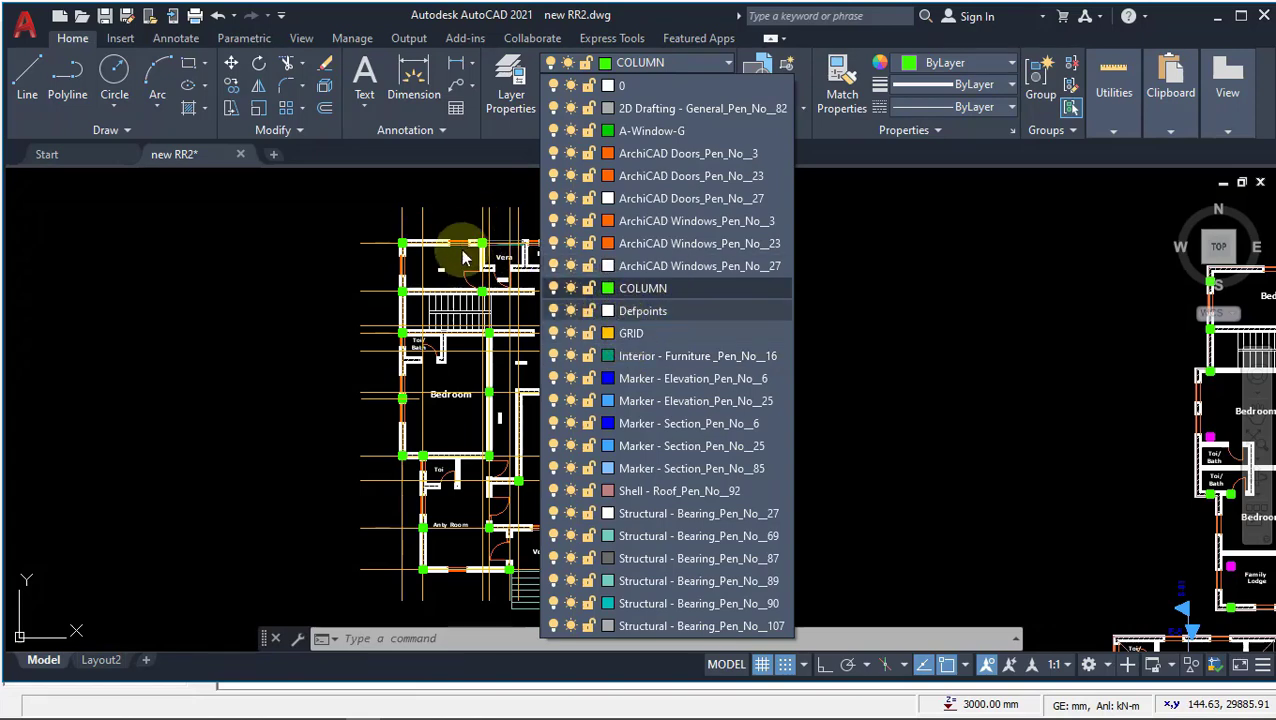
pyautogui.click(878, 268)
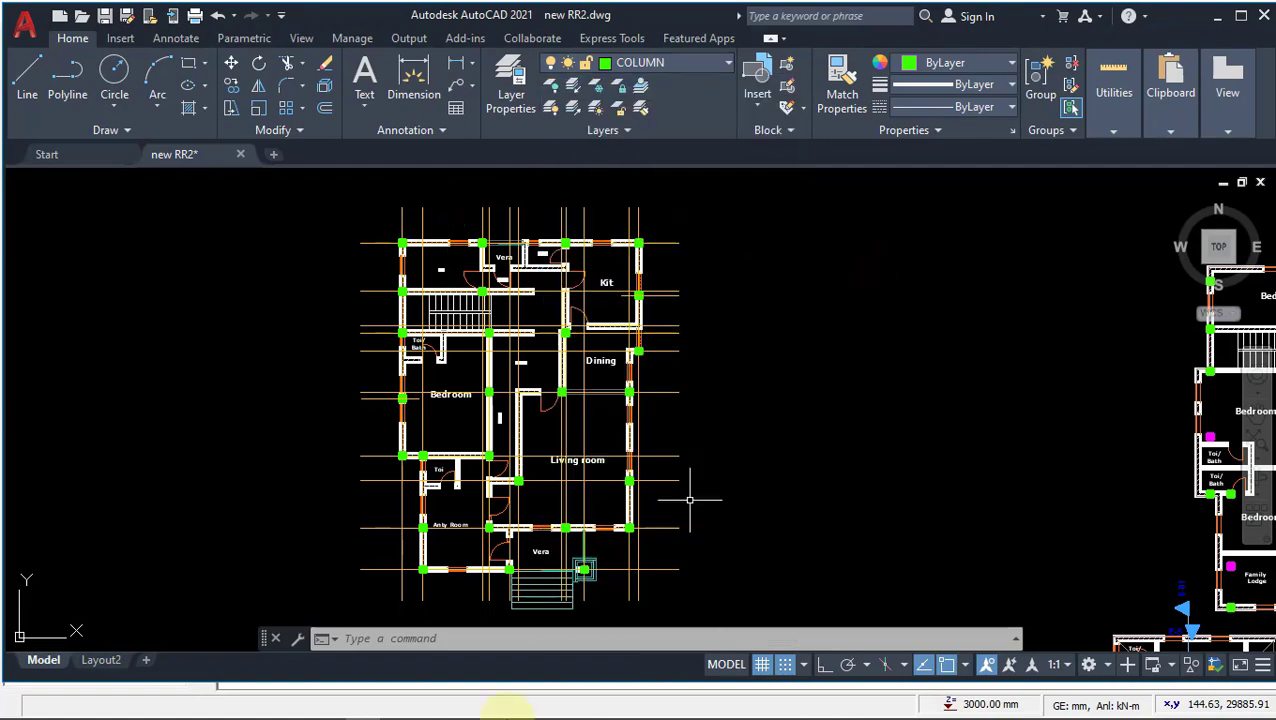
pyautogui.click(400, 704)
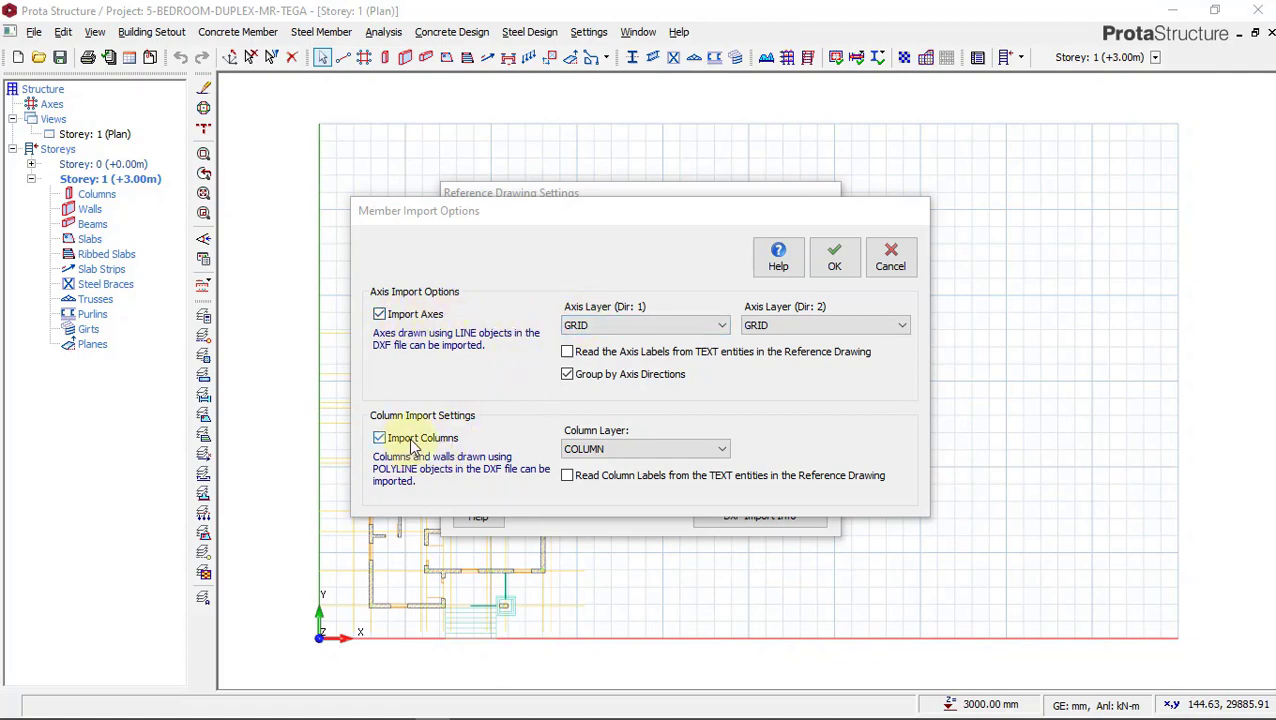
# - Import the axes and columns onto Storey 1 and run the building model check to zero errors
pyautogui.click(838, 257)
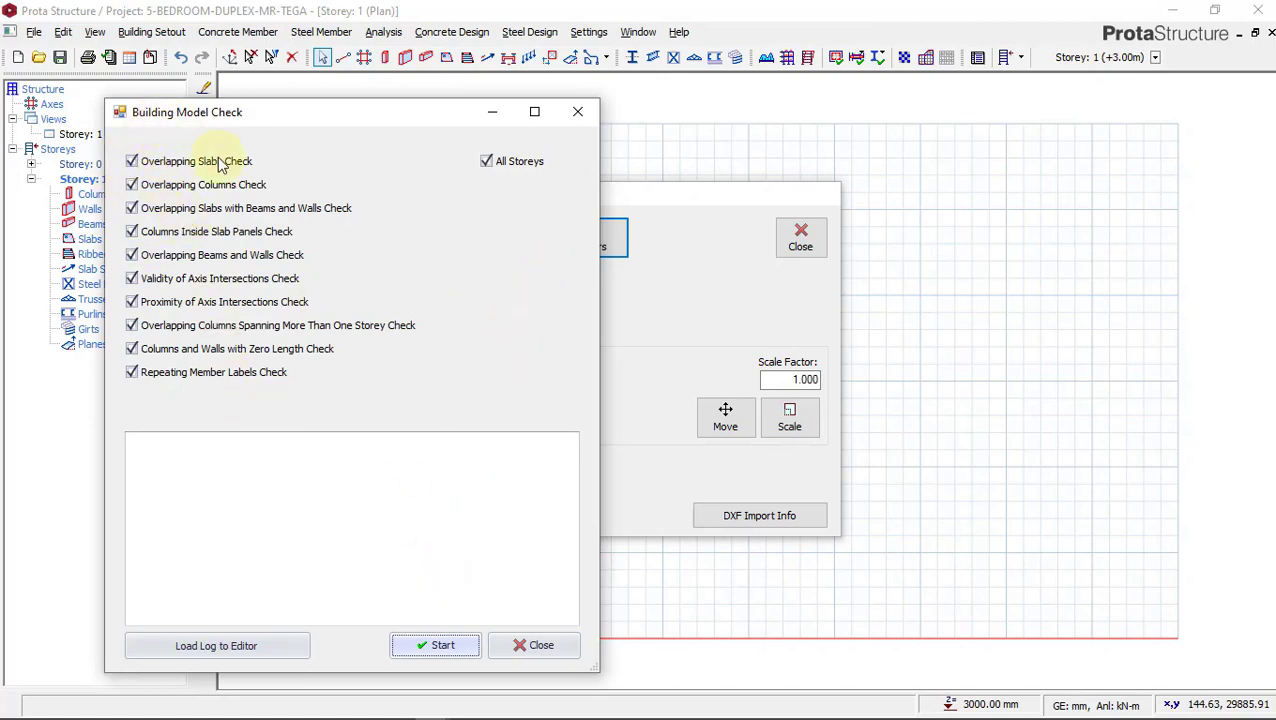
pyautogui.click(443, 645)
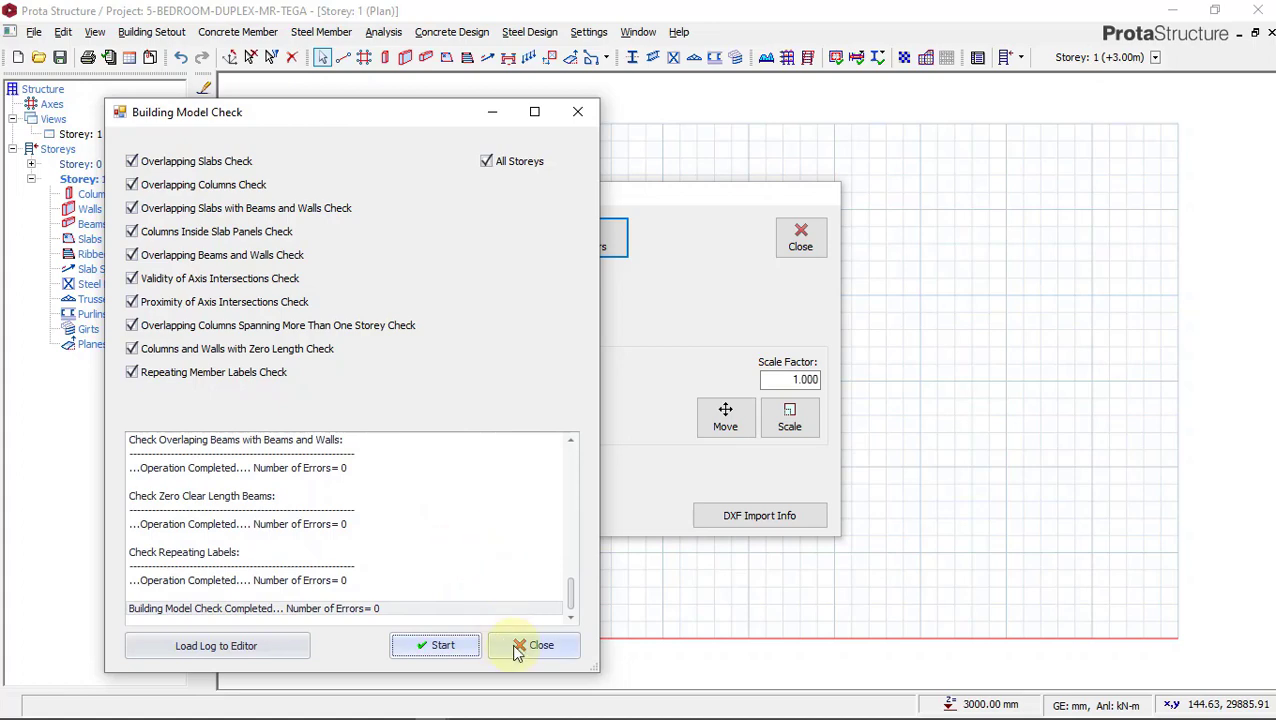
pyautogui.click(440, 646)
pyautogui.click(534, 647)
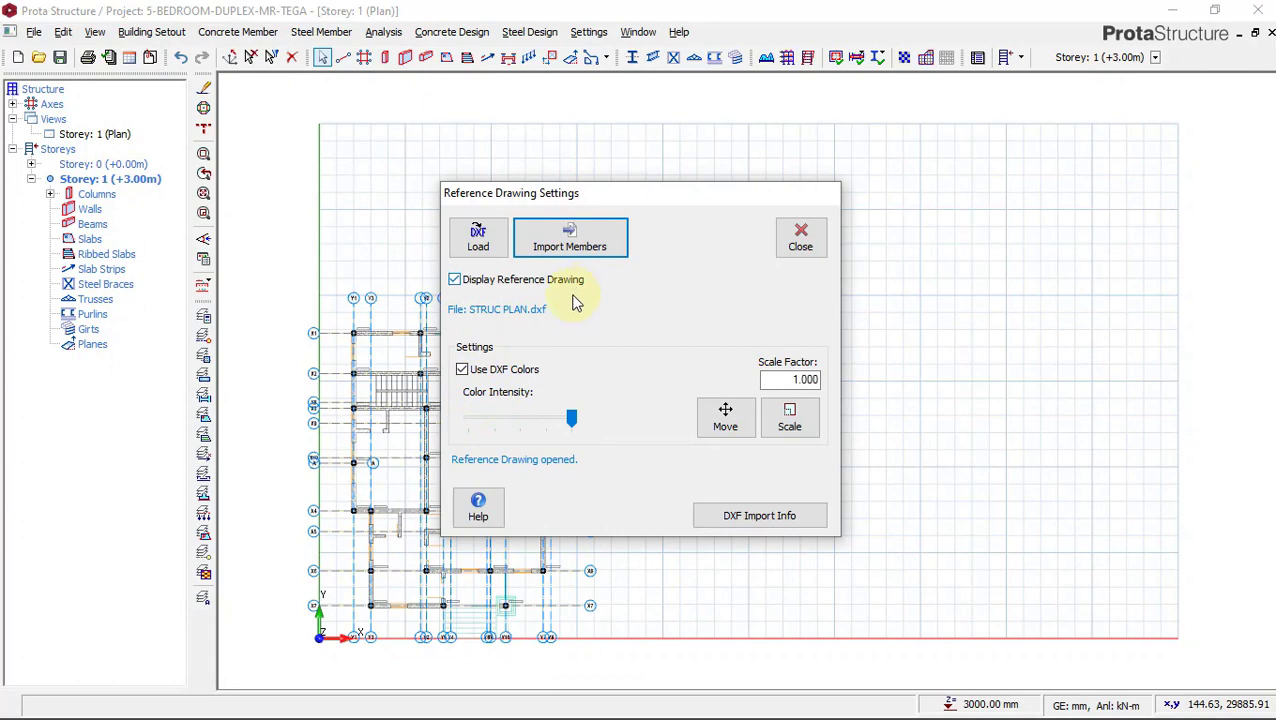
# - Close the Reference Drawing Settings and zoom in on the imported Storey 1 plan
pyautogui.click(797, 247)
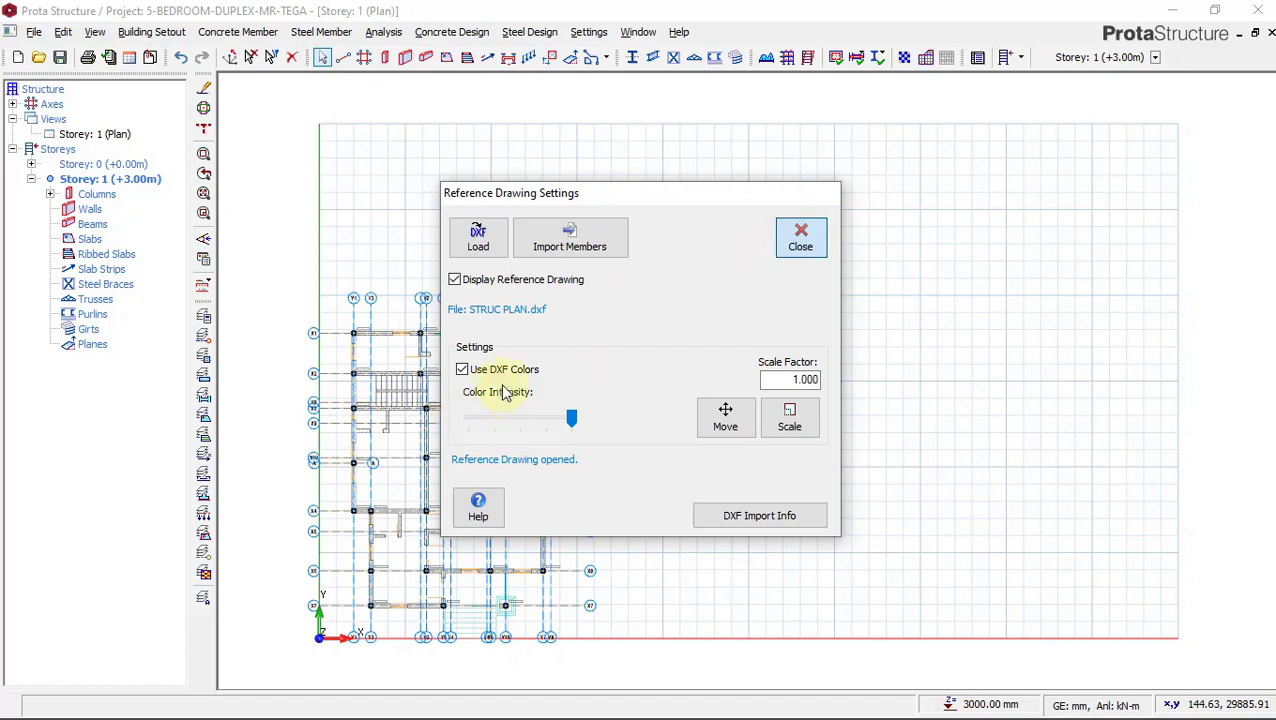
pyautogui.click(797, 240)
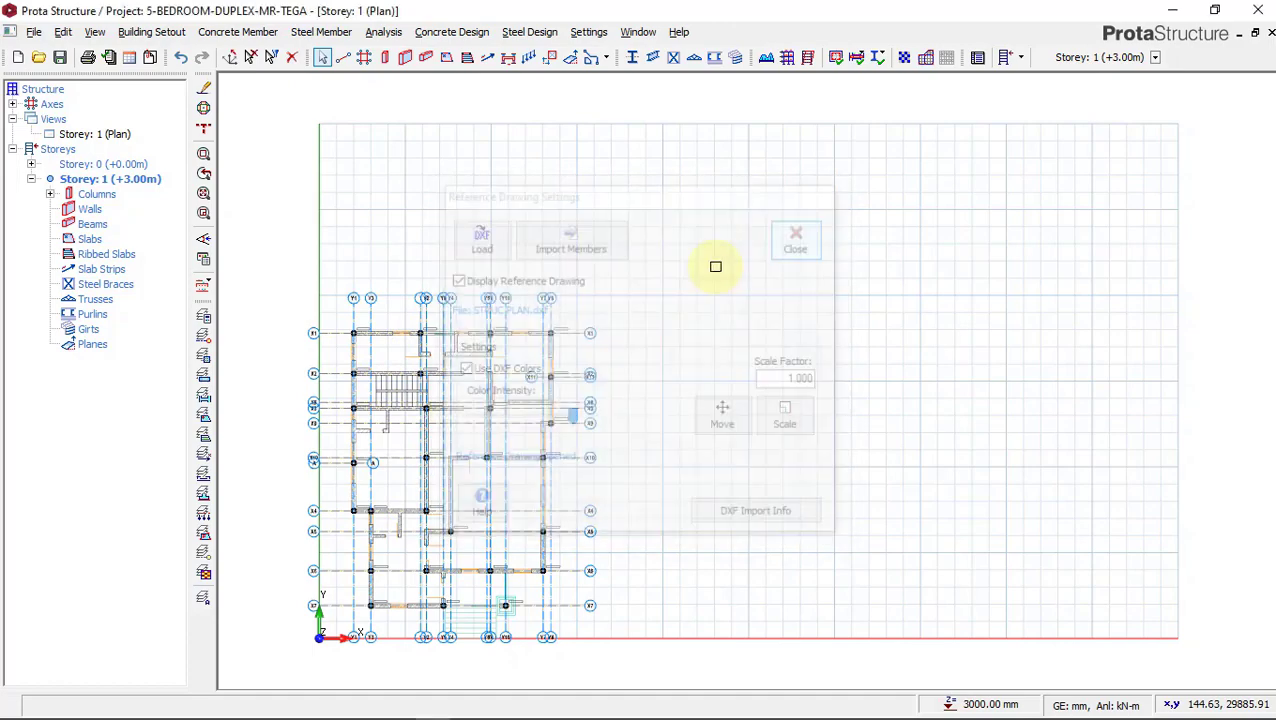
pyautogui.scroll(5, 410, 340)
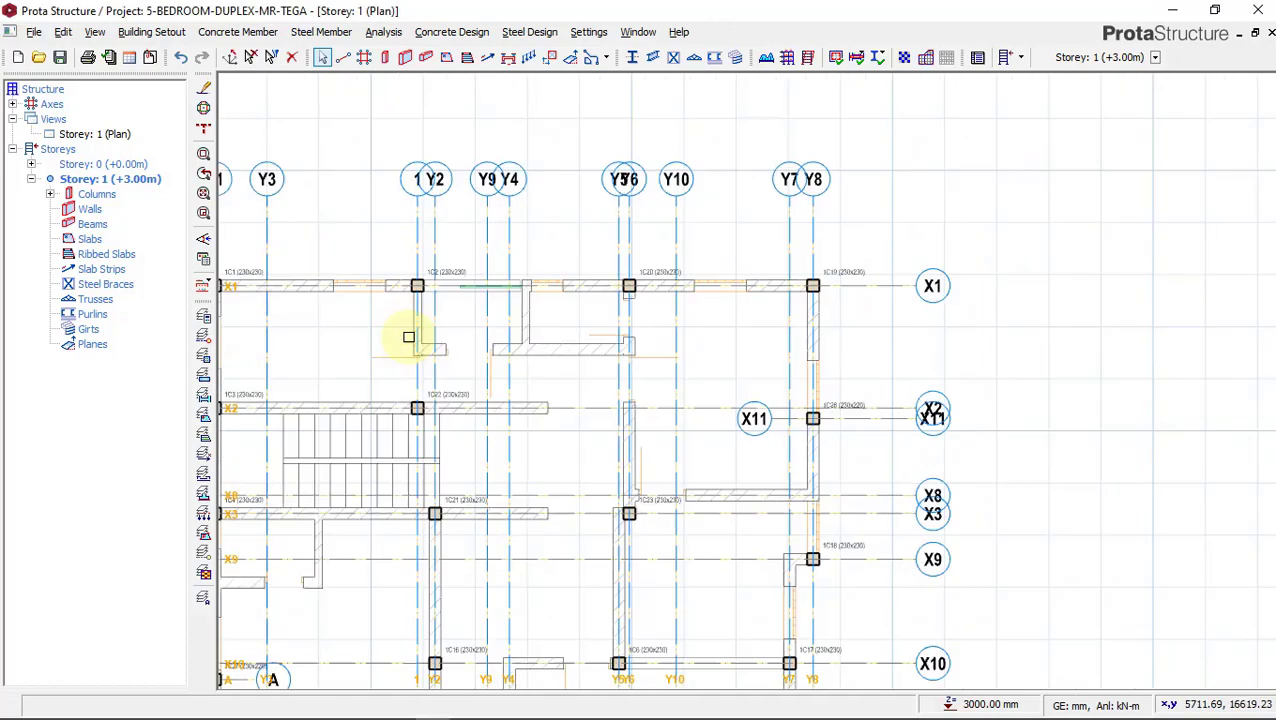
pyautogui.scroll(3, 408, 337)
pyautogui.scroll(-3, 941, 250)
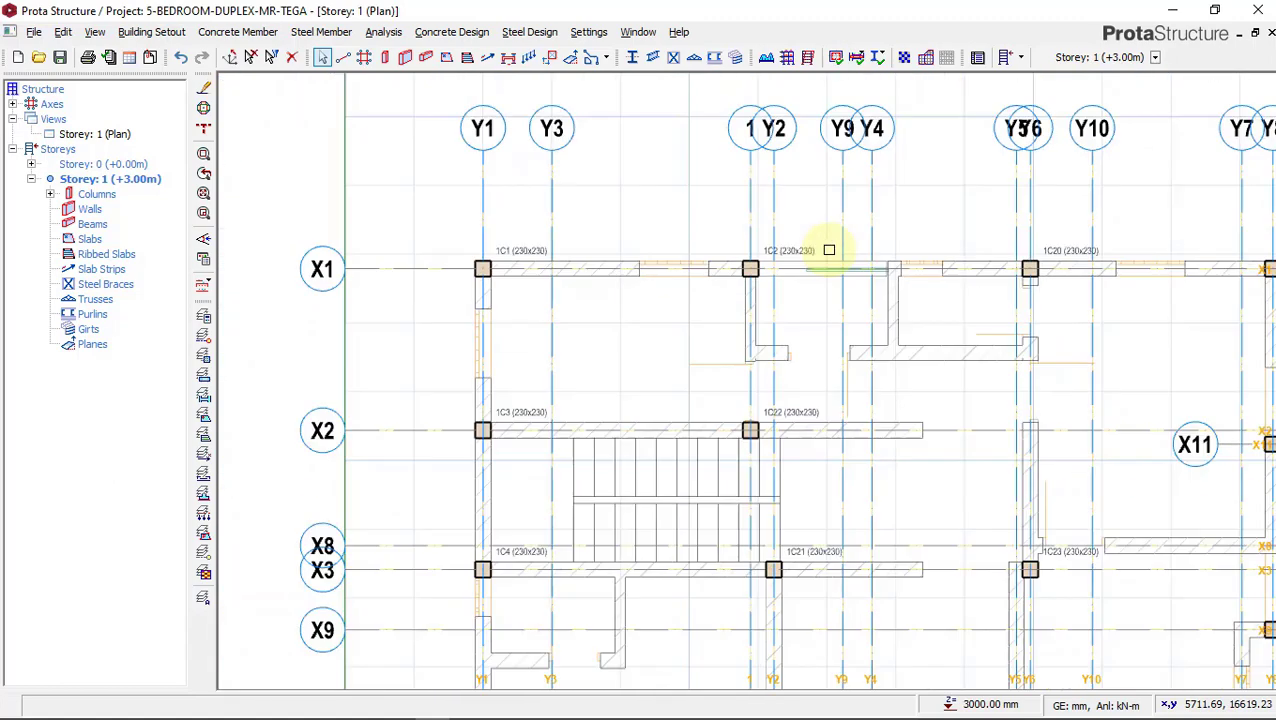
pyautogui.scroll(5, 616, 276)
pyautogui.scroll(-4, 462, 246)
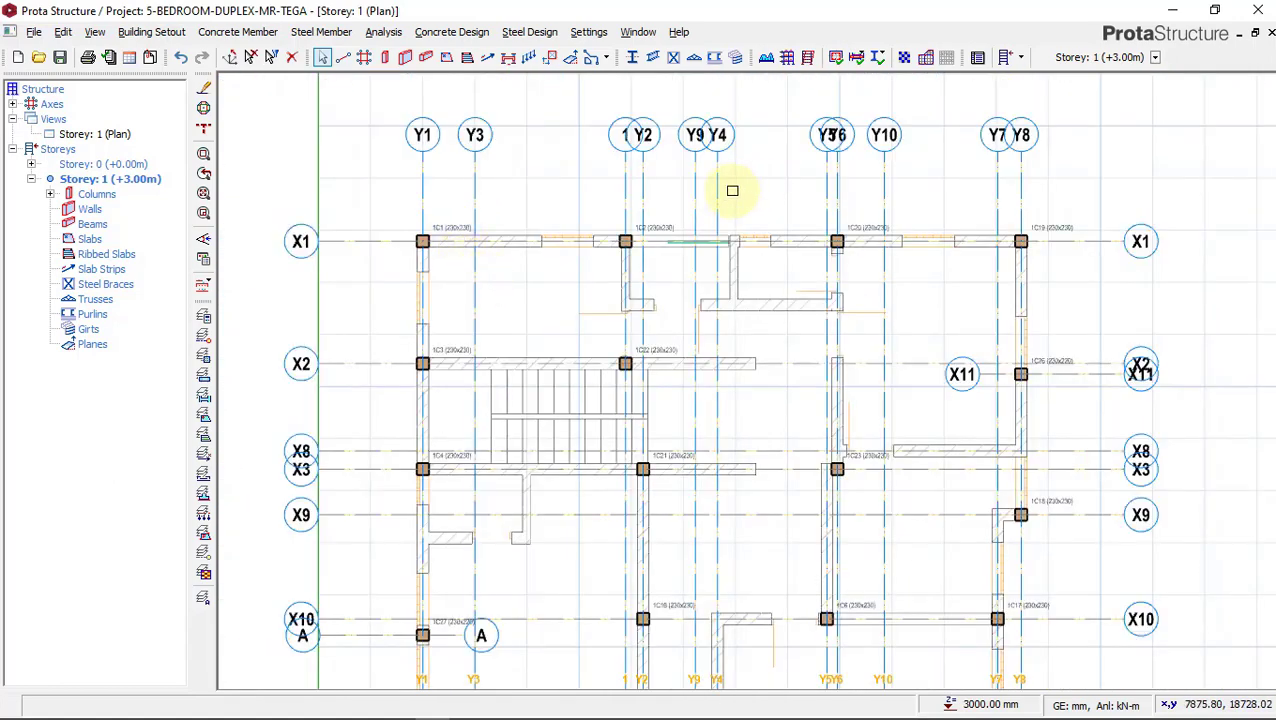
pyautogui.scroll(4, 423, 241)
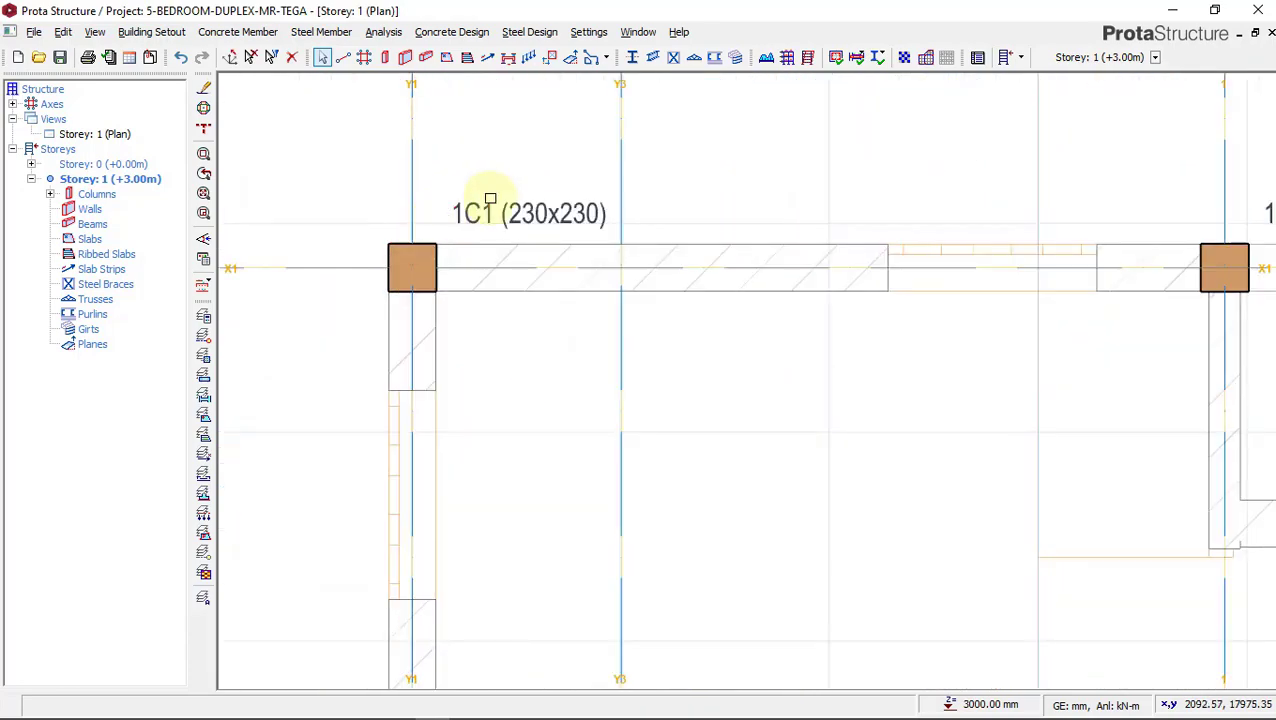
# - Pan across the plan to inspect axes X1–X7 and the 230x230 columns such as 1C1
pyautogui.scroll(-1, 442, 266)
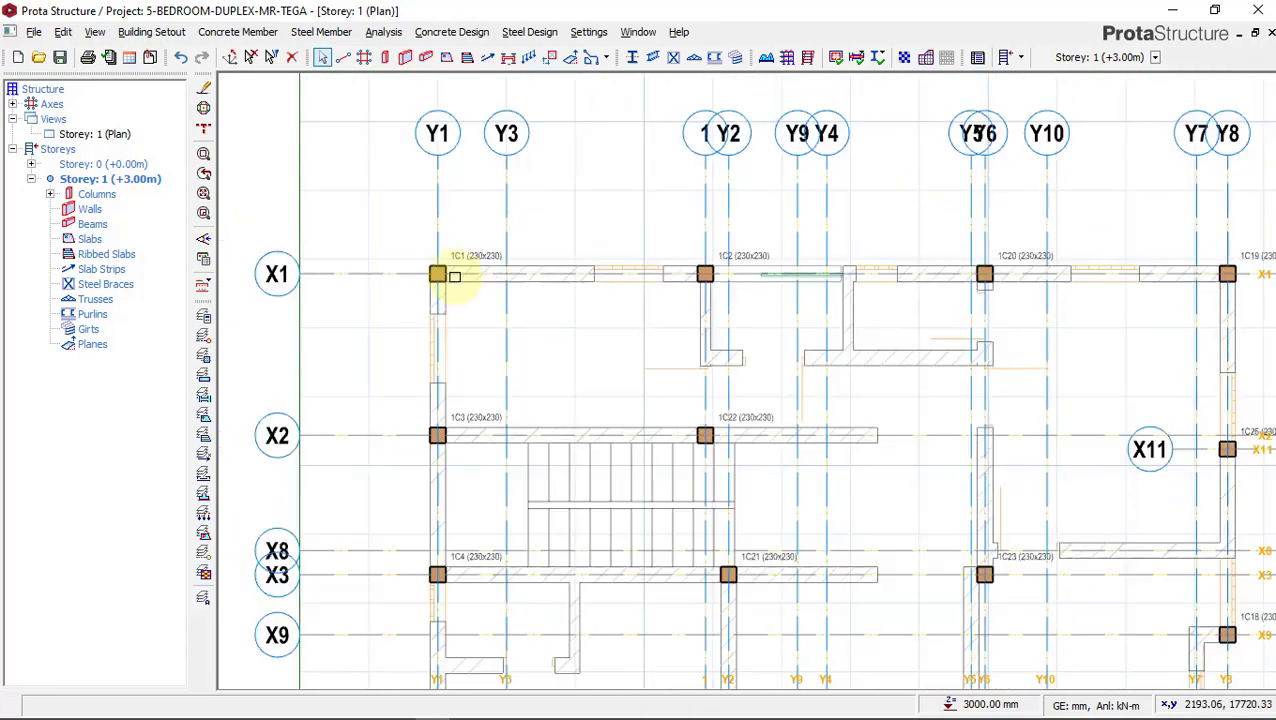
pyautogui.scroll(-1, 444, 273)
pyautogui.scroll(-1, 510, 288)
pyautogui.moveTo(559, 333); pyautogui.dragTo(547, 222, button='middle')
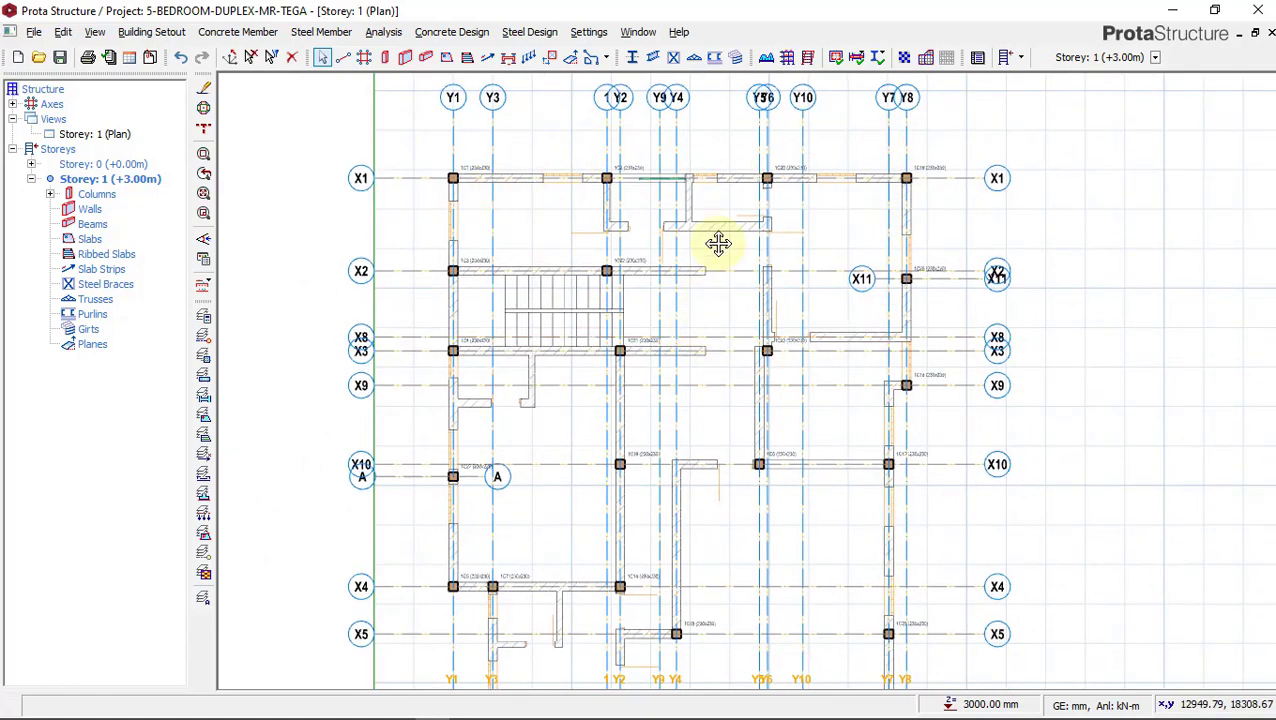
pyautogui.moveTo(718, 244); pyautogui.dragTo(736, 157, button='middle')
pyautogui.scroll(-1, 501, 222)
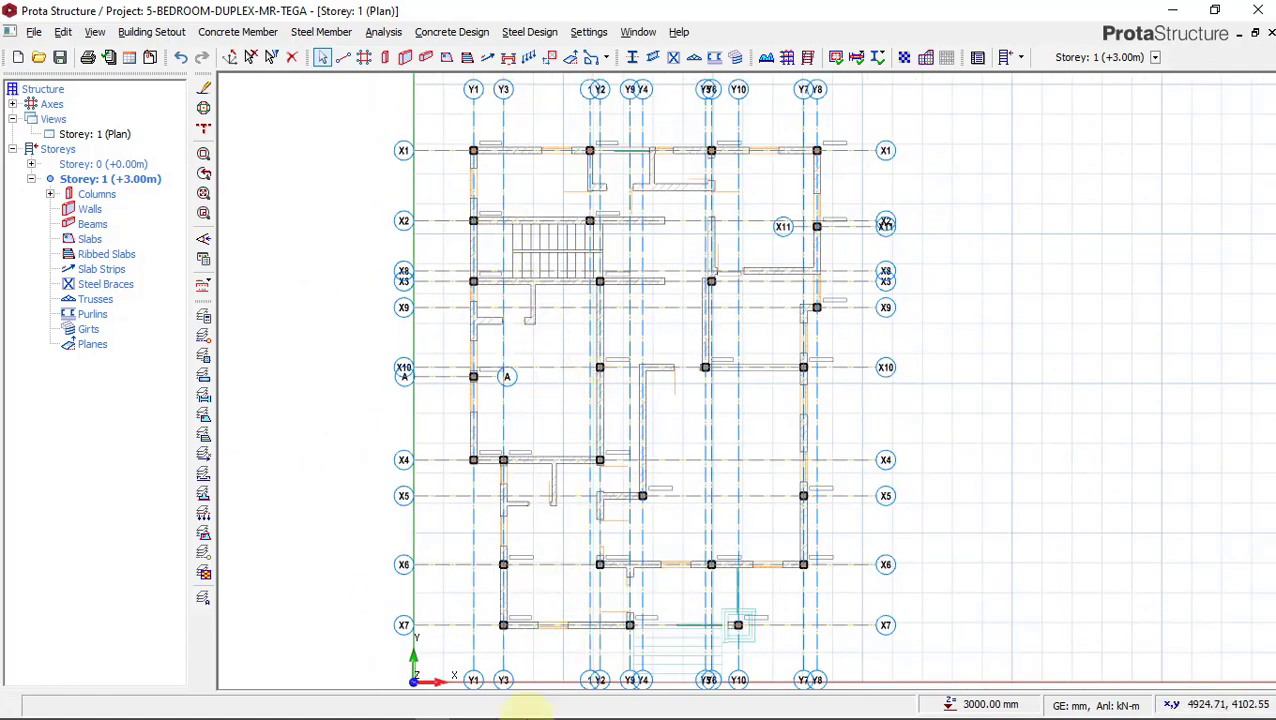
pyautogui.click(362, 700)
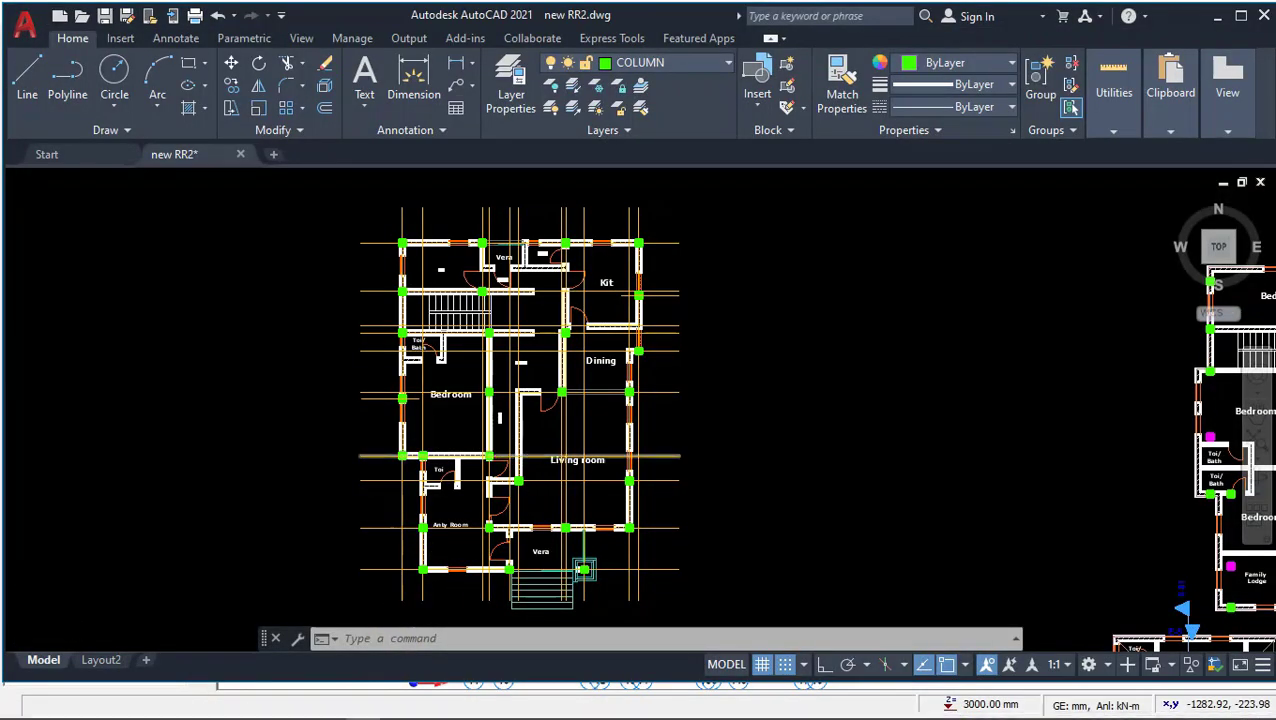
pyautogui.scroll(2, 560, 410)
pyautogui.scroll(-2, 400, 380)
pyautogui.scroll(4, 430, 195)
pyautogui.scroll(-4, 559, 304)
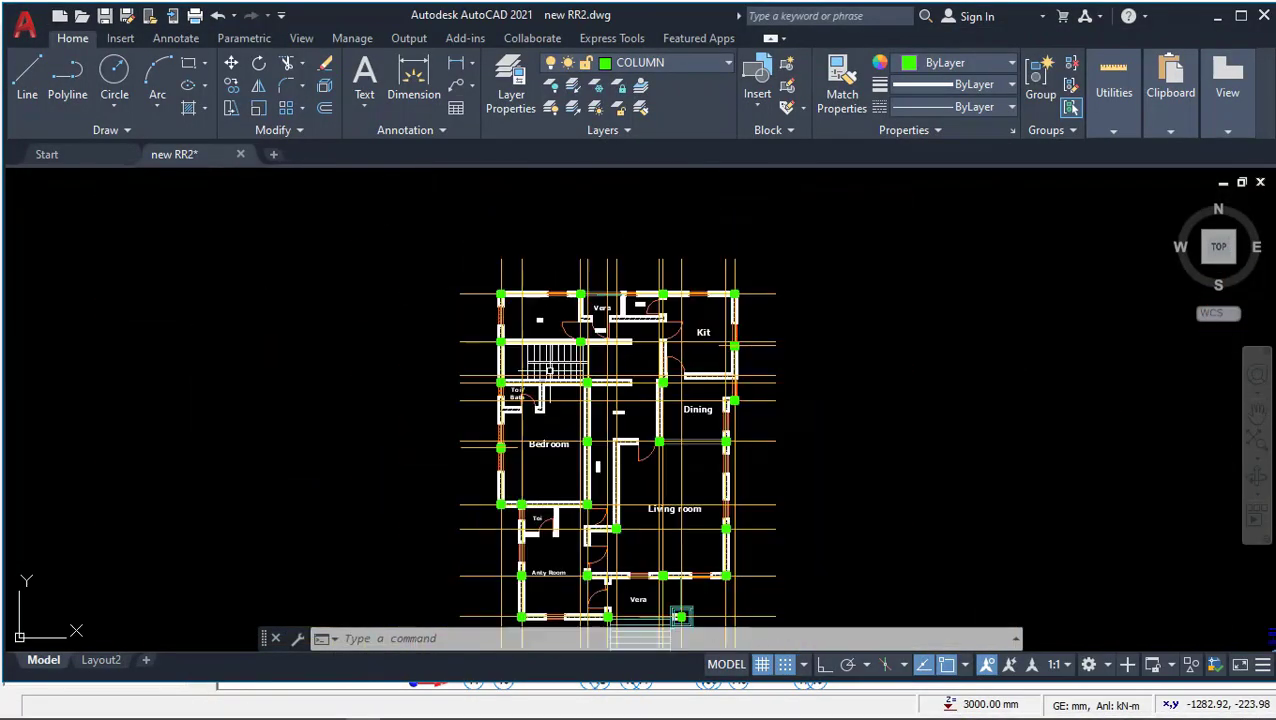
pyautogui.scroll(1, 549, 370)
pyautogui.scroll(-1, 558, 302)
pyautogui.scroll(5, 683, 596)
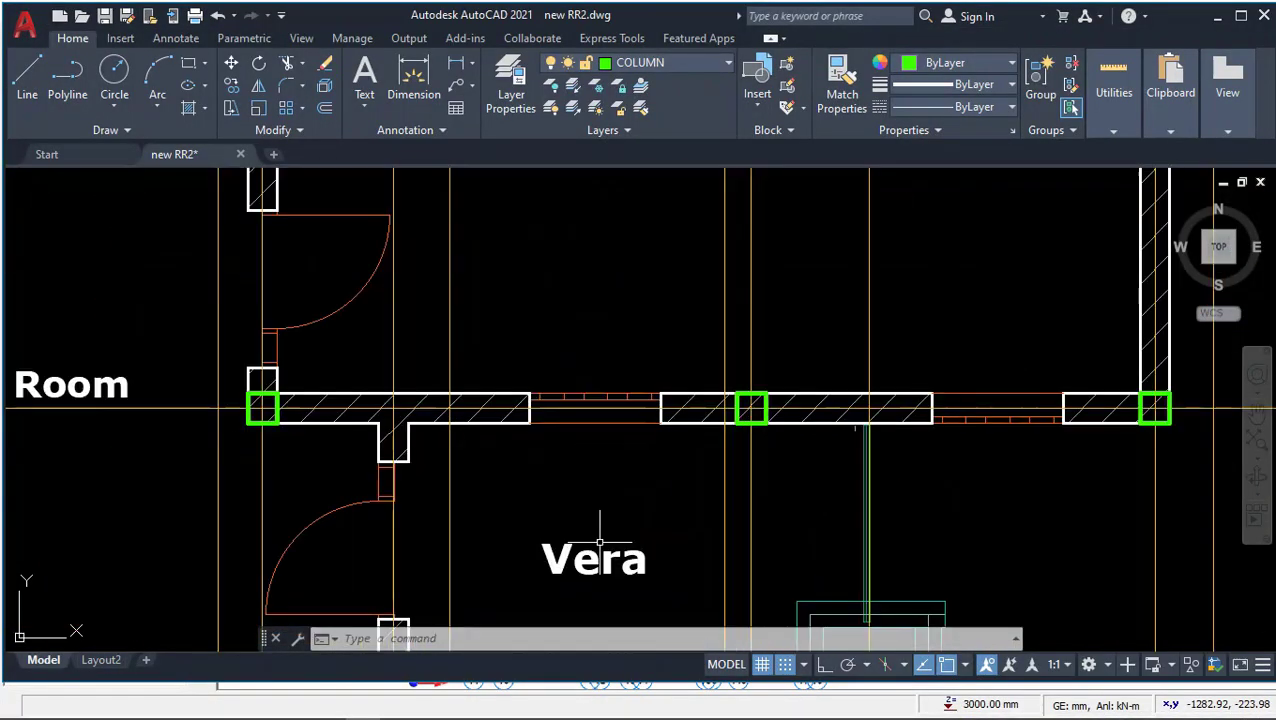
pyautogui.scroll(-2, 592, 527)
pyautogui.scroll(2, 351, 399)
pyautogui.scroll(-2, 330, 430)
pyautogui.scroll(2, 621, 308)
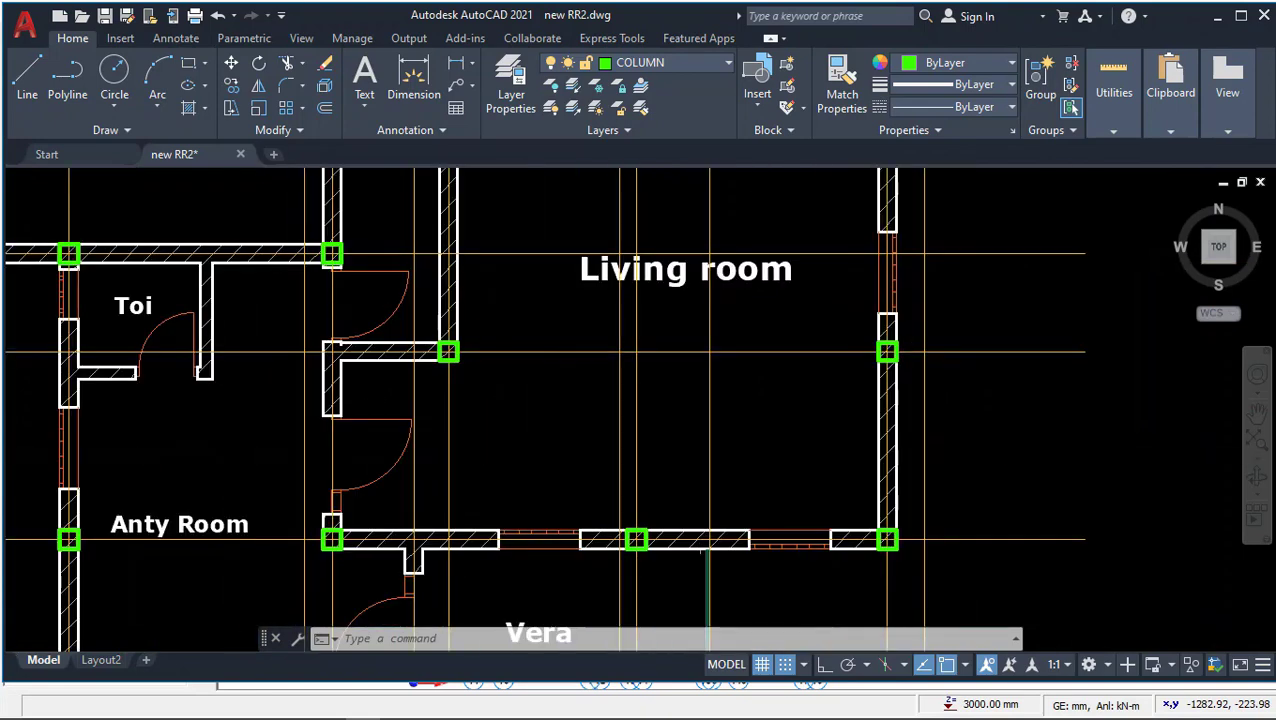
pyautogui.scroll(-2, 584, 359)
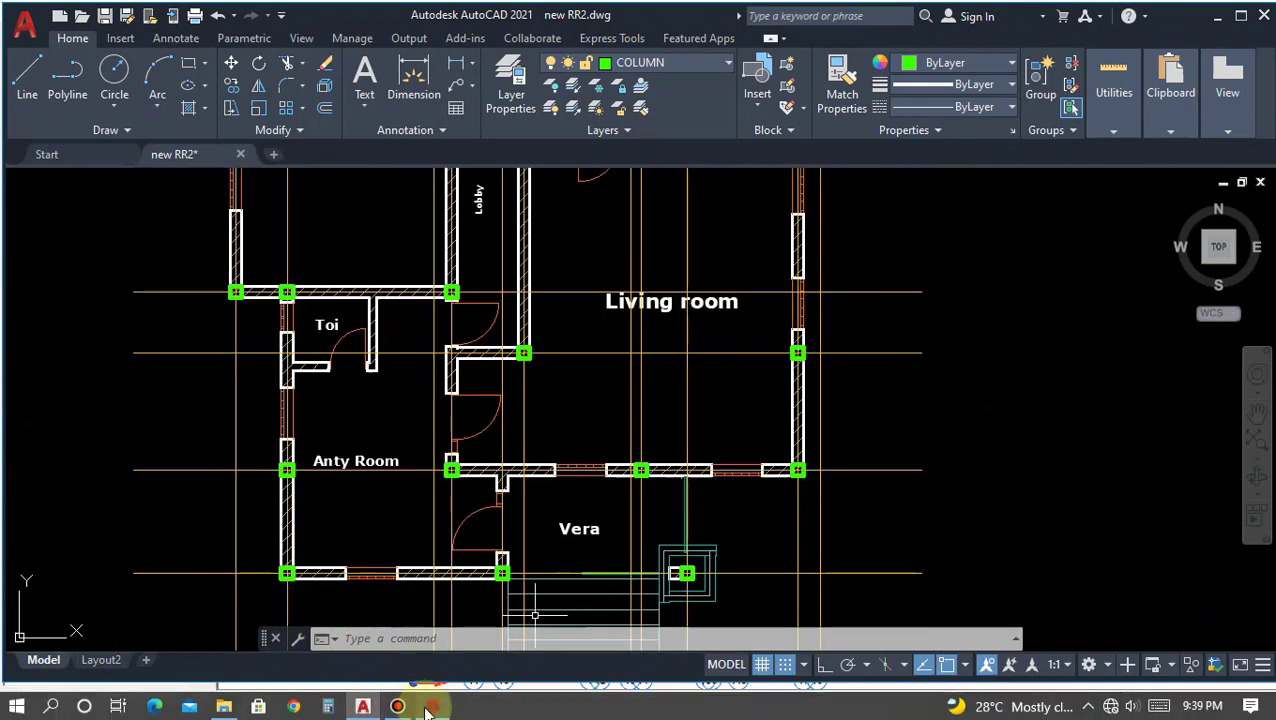
# - Return to the ProtaStructure Storey 1 plan and inspect the columns along axes X4–X7
pyautogui.click(432, 706)
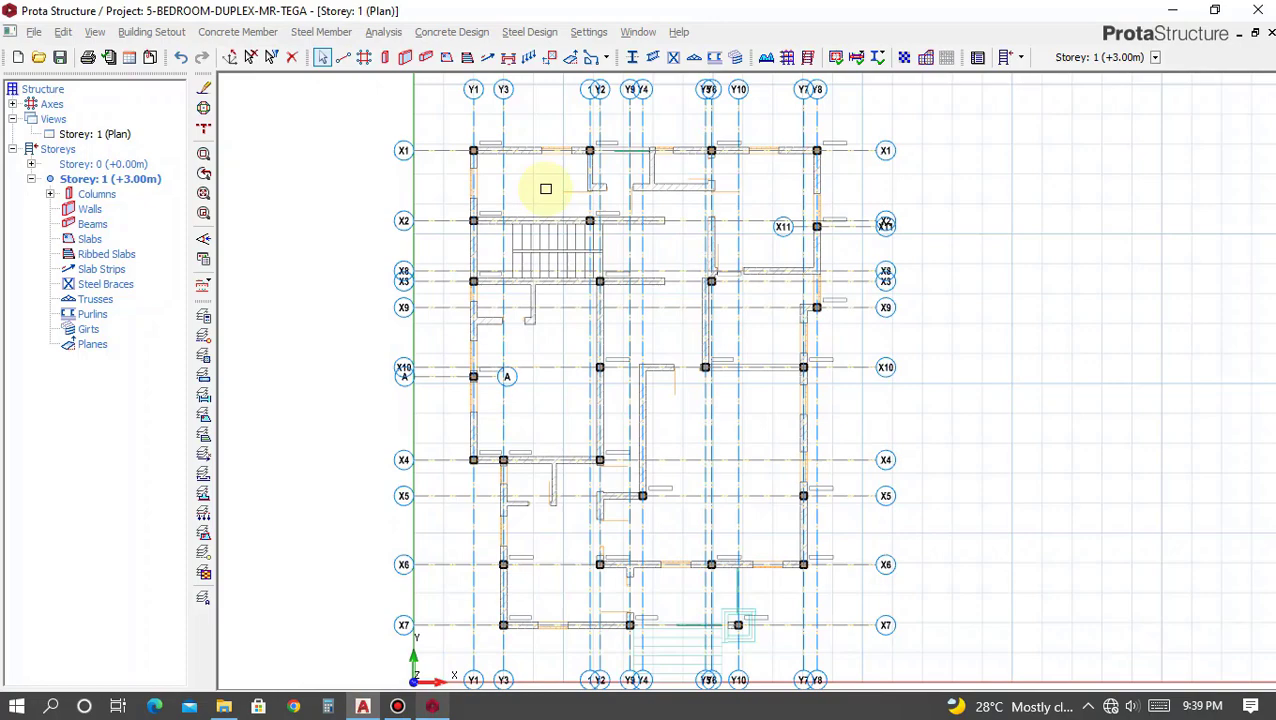
pyautogui.scroll(3, 541, 205)
pyautogui.scroll(-2, 550, 215)
pyautogui.scroll(-1, 690, 491)
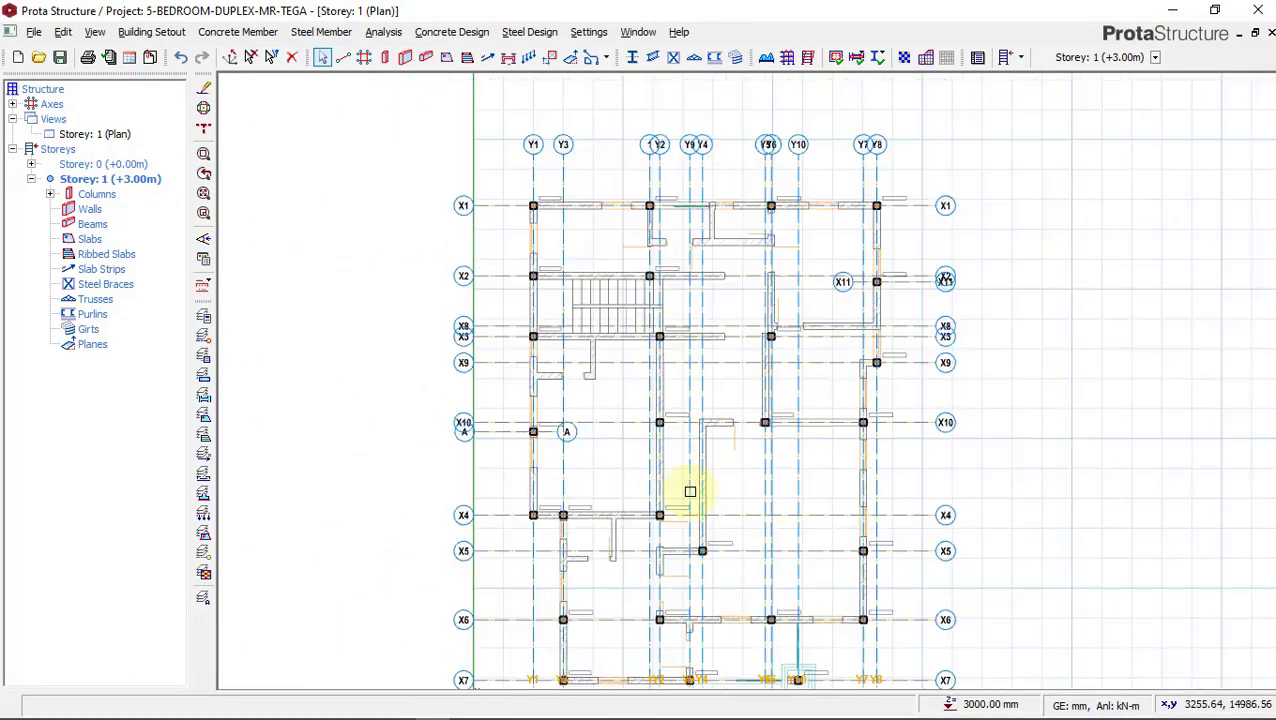
pyautogui.moveTo(725, 556); pyautogui.dragTo(692, 484, button='middle')
pyautogui.scroll(3, 660, 484)
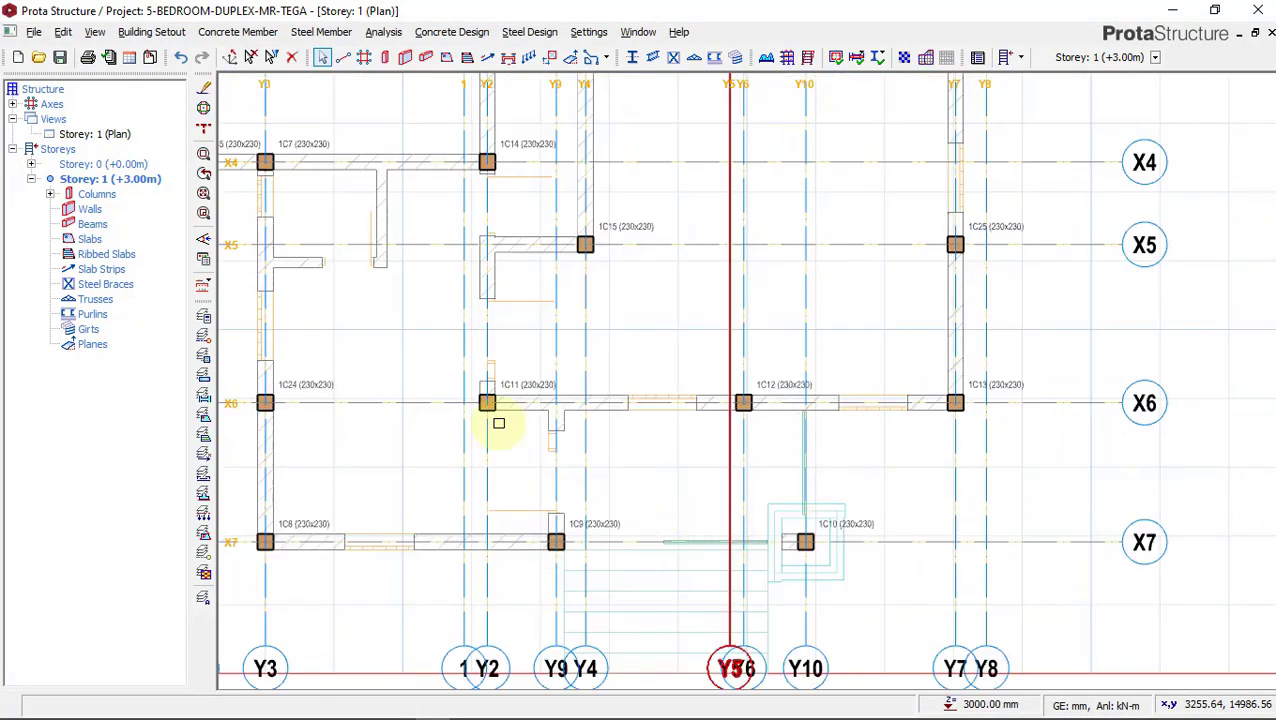
pyautogui.scroll(-1, 425, 384)
pyautogui.scroll(2, 439, 416)
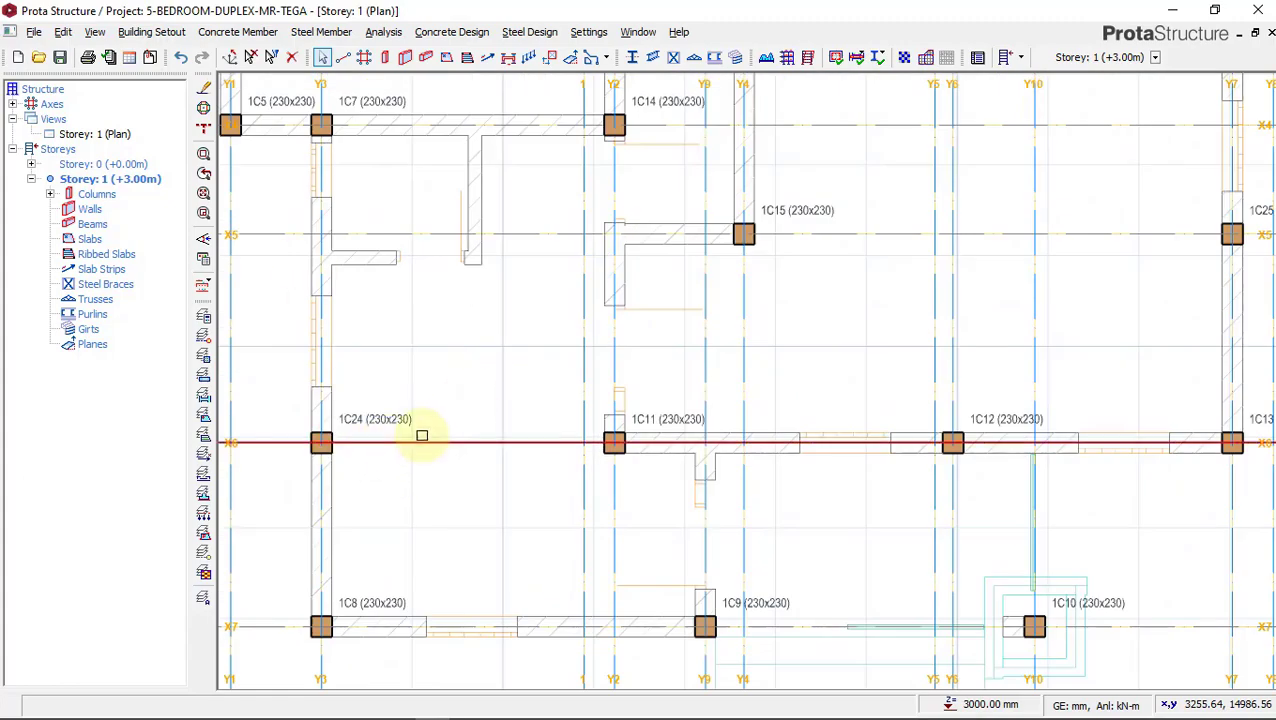
pyautogui.scroll(-2, 501, 493)
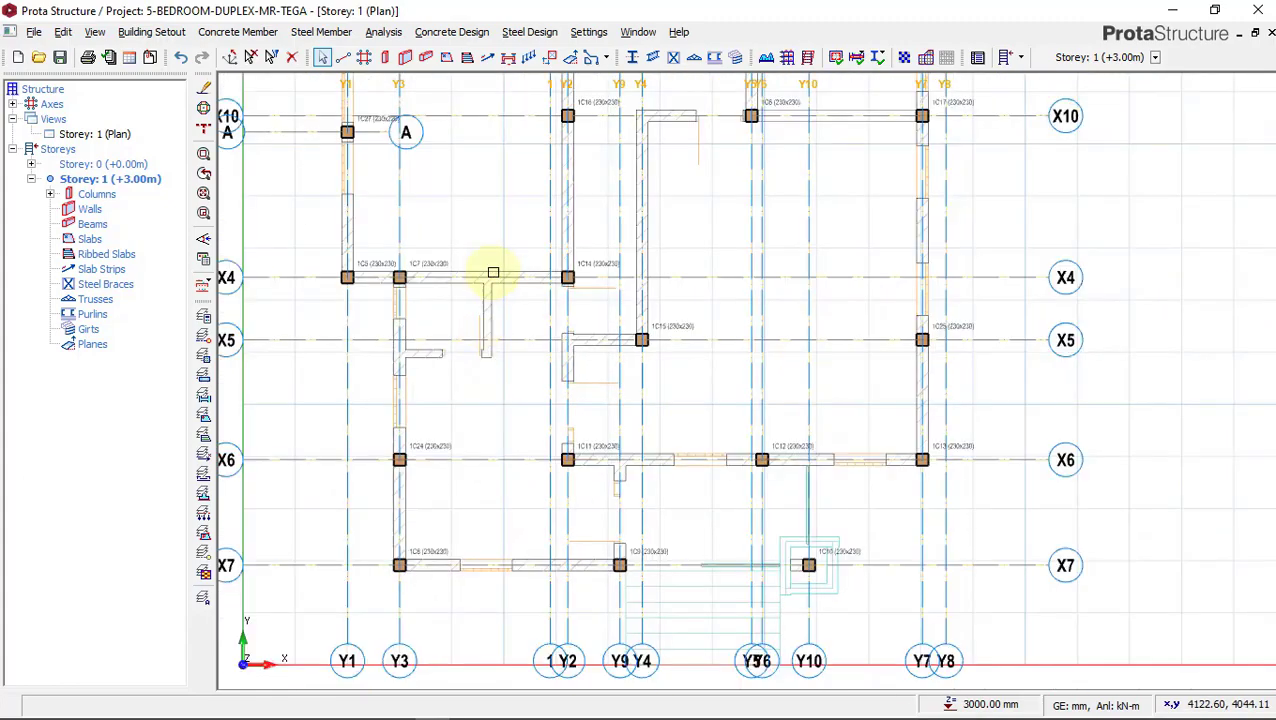
# - Check the 230x230 columns along axes X2–X5 against the reference drawing
pyautogui.moveTo(490, 273); pyautogui.dragTo(506, 479, button='middle')
pyautogui.scroll(-1, 499, 425)
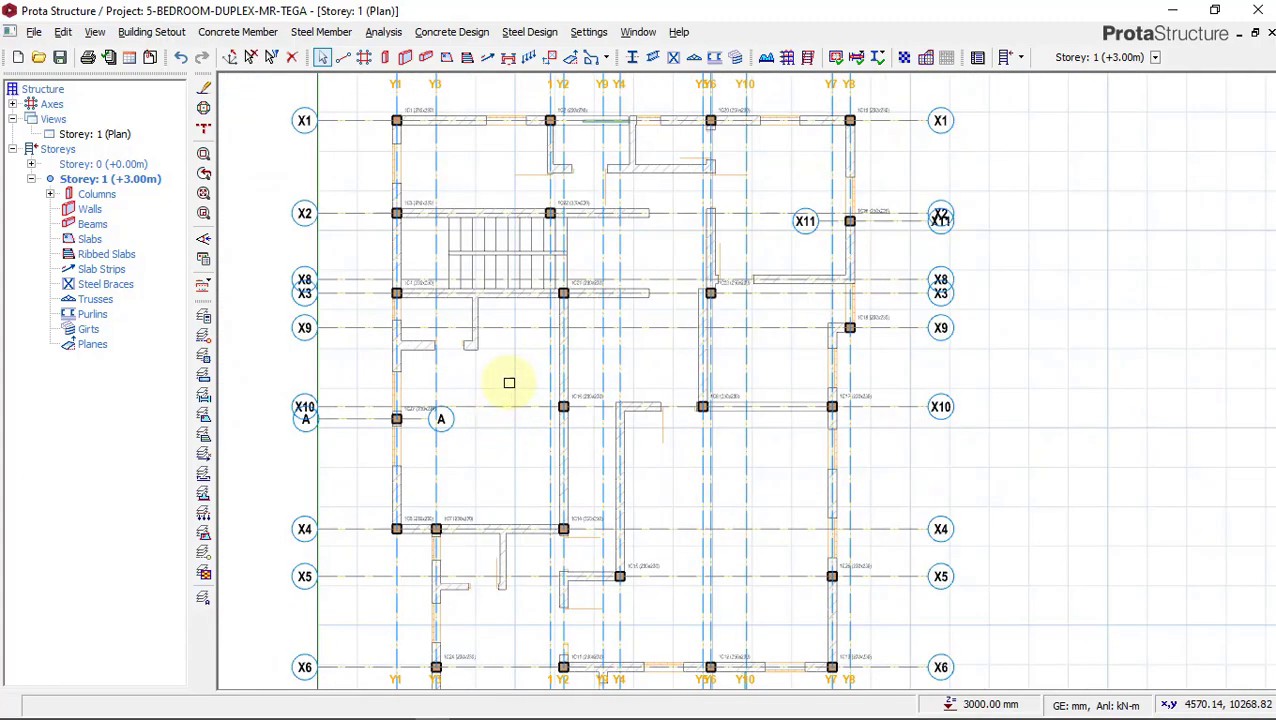
pyautogui.scroll(-1, 509, 383)
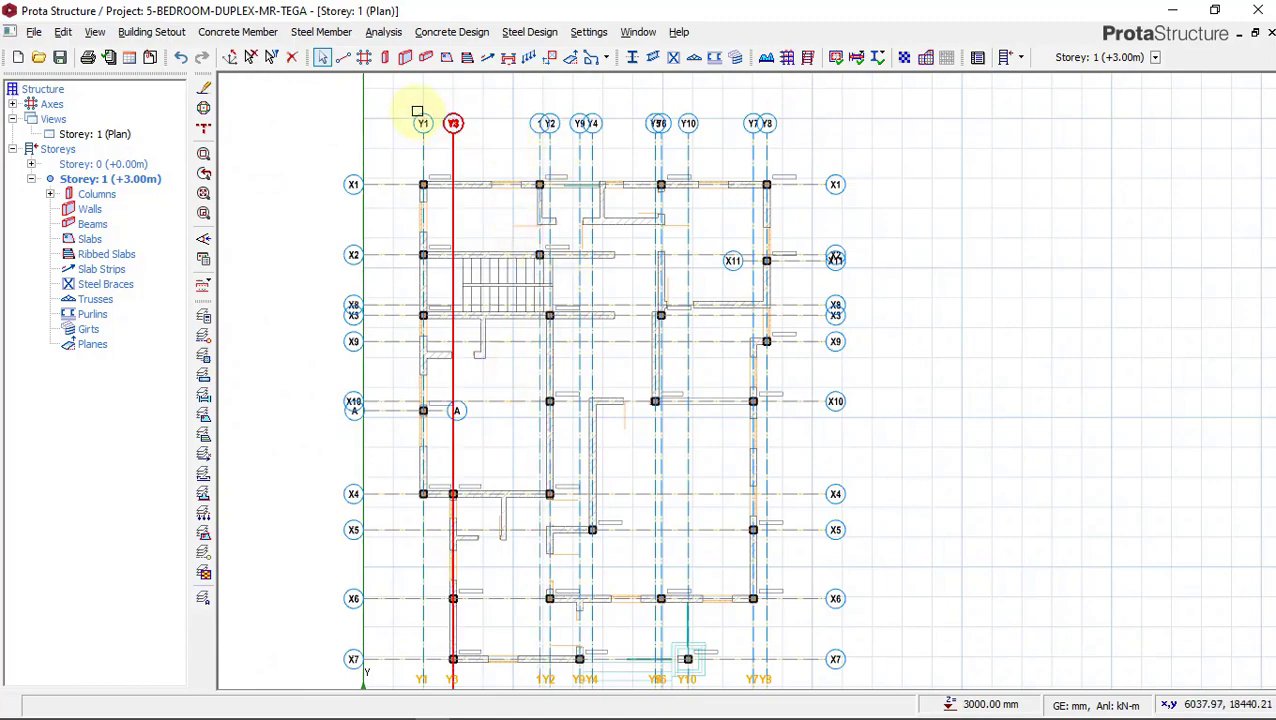
pyautogui.scroll(5, 419, 114)
pyautogui.scroll(-3, 450, 319)
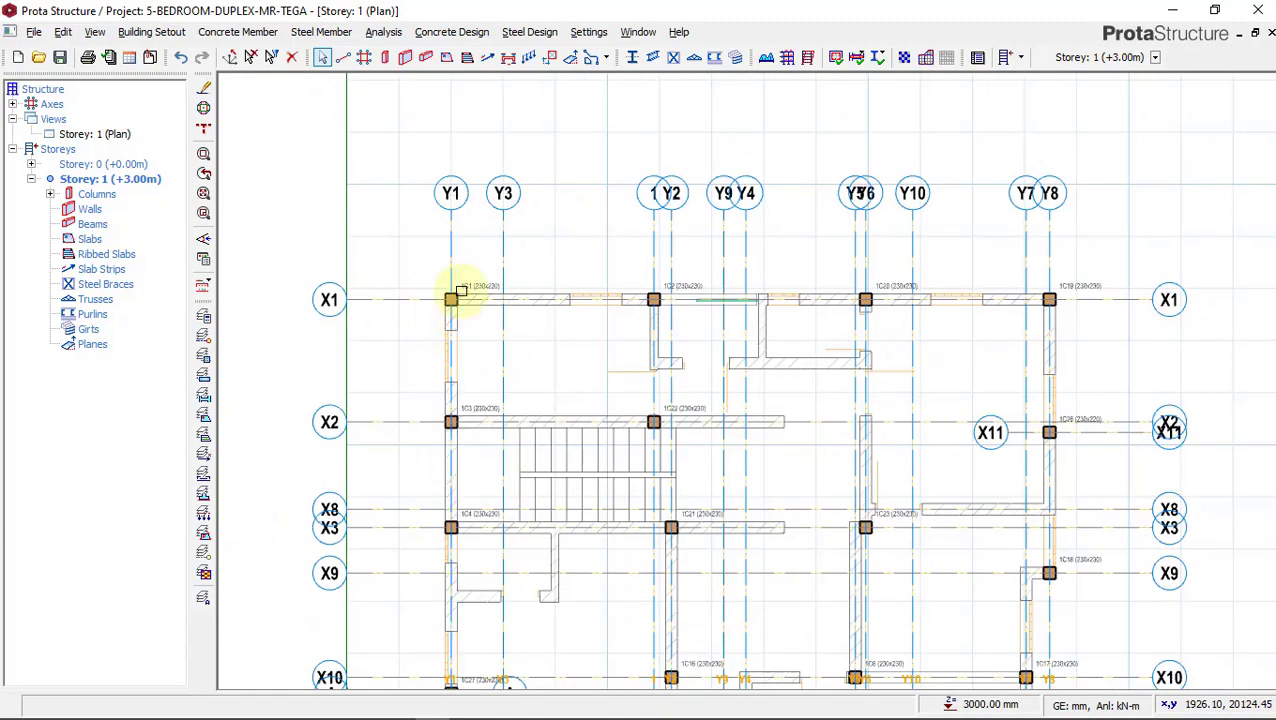
pyautogui.scroll(3, 447, 290)
pyautogui.scroll(-3, 427, 287)
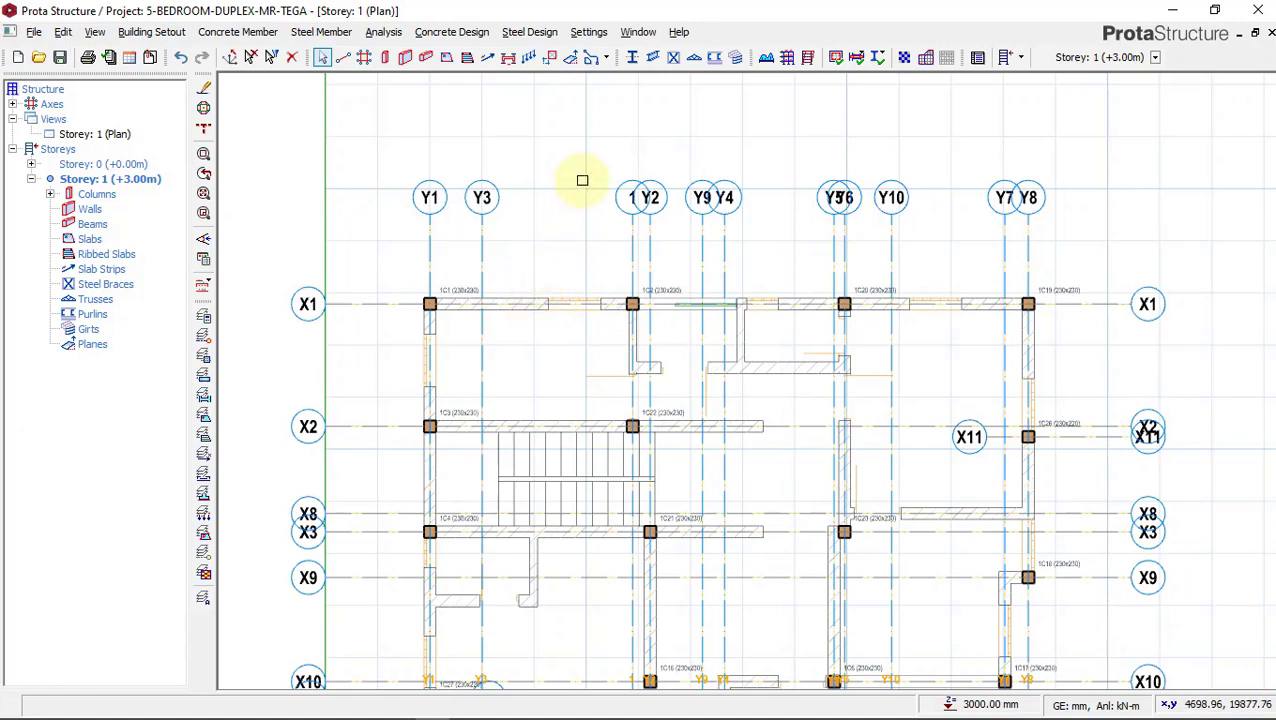
pyautogui.scroll(-1, 582, 180)
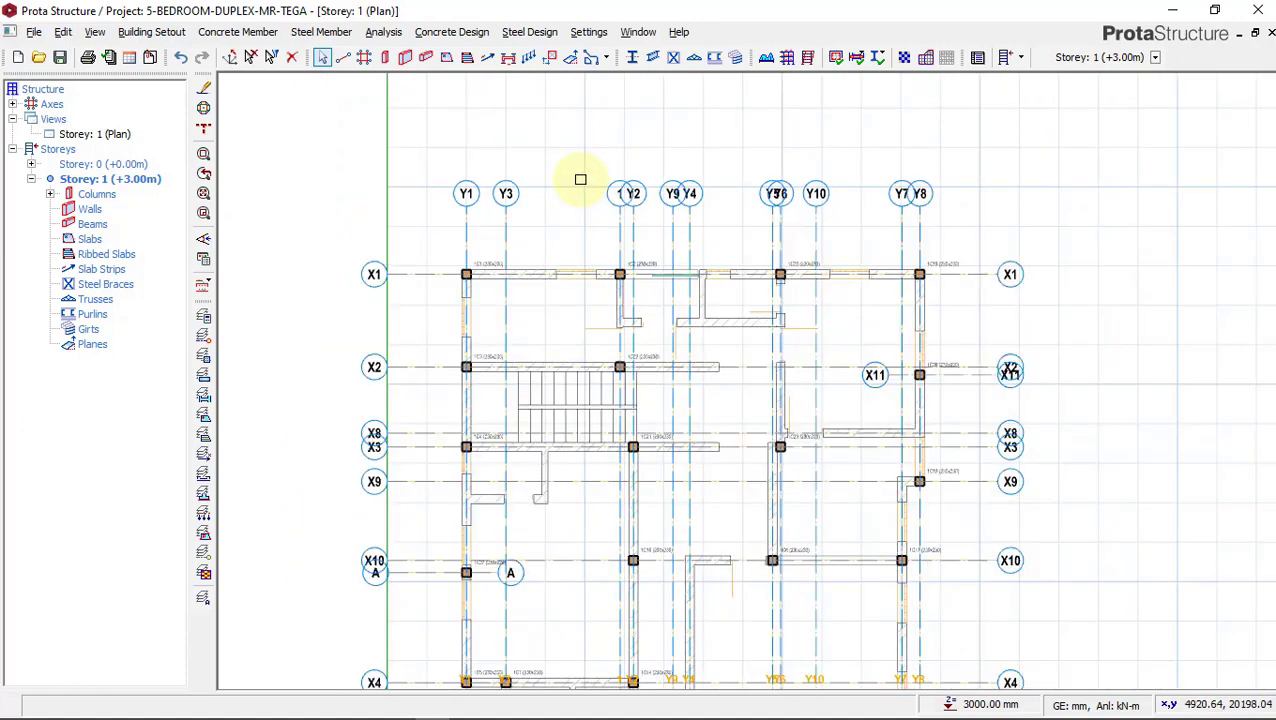